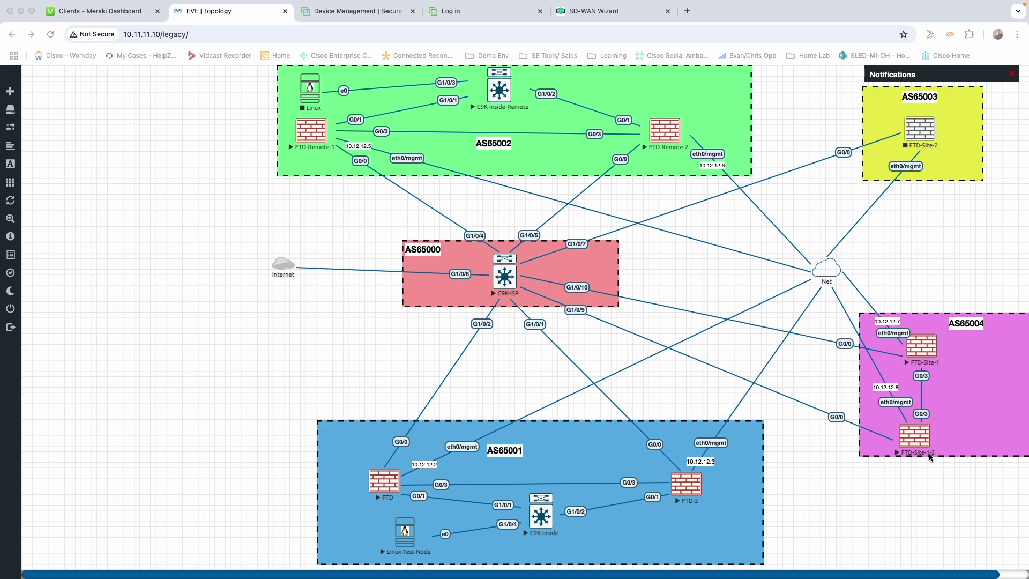
Log in to the firewall's Device Manager at 10.12.12.8 as admin, correcting a mistyped password
{"action": "mouse_move", "coordinate": [964, 578]}
{"action": "left_click", "coordinate": [220, 39]}
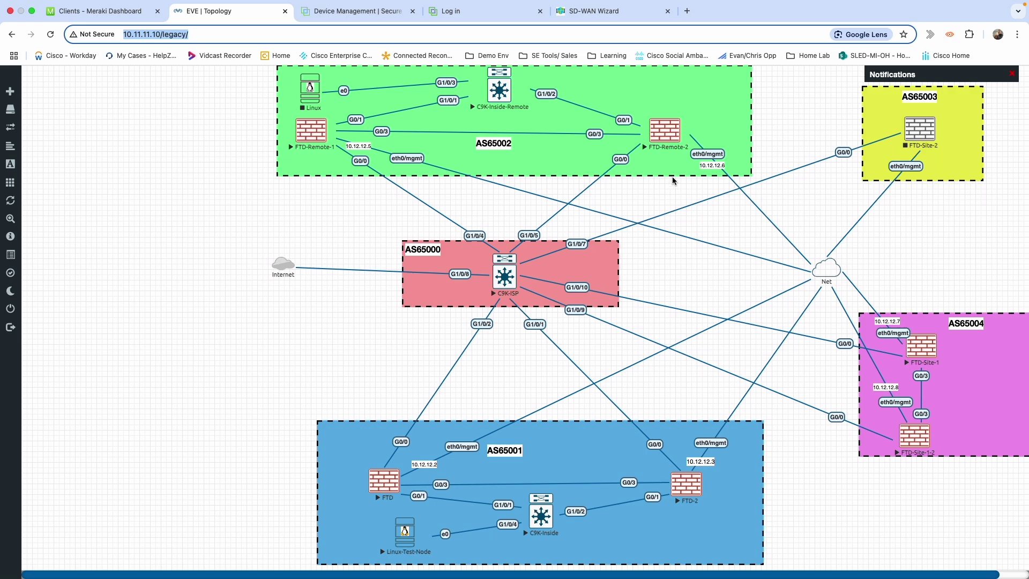
{"action": "left_click", "coordinate": [460, 12]}
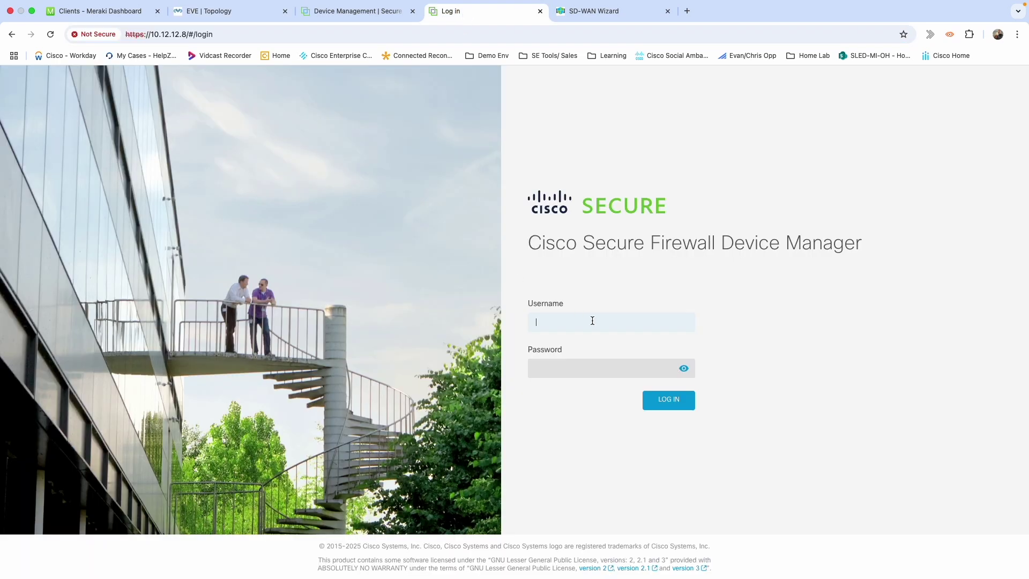
{"action": "type", "text": "ad"}
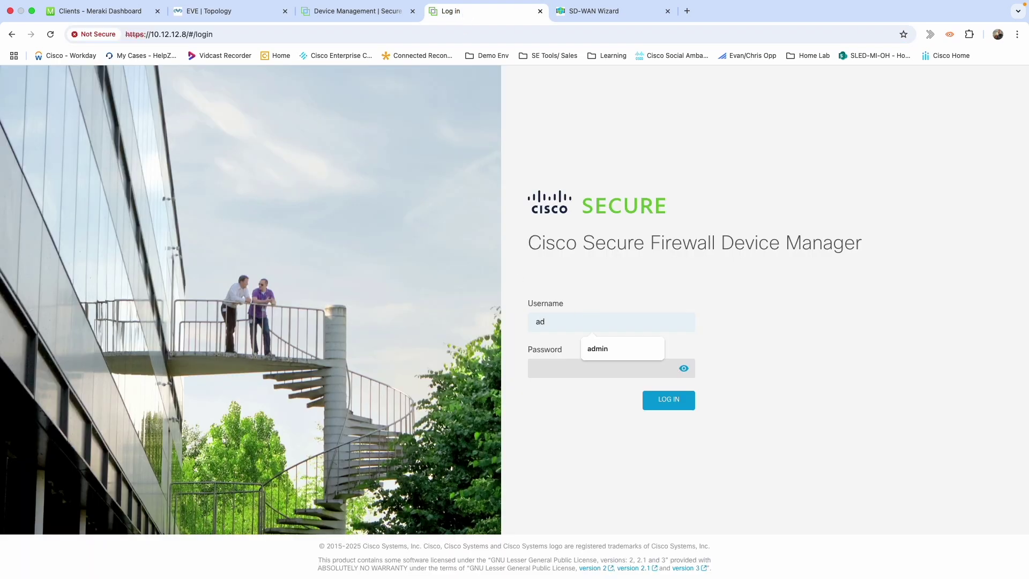
{"action": "type", "text": "min"}
{"action": "key", "text": "Tab"}
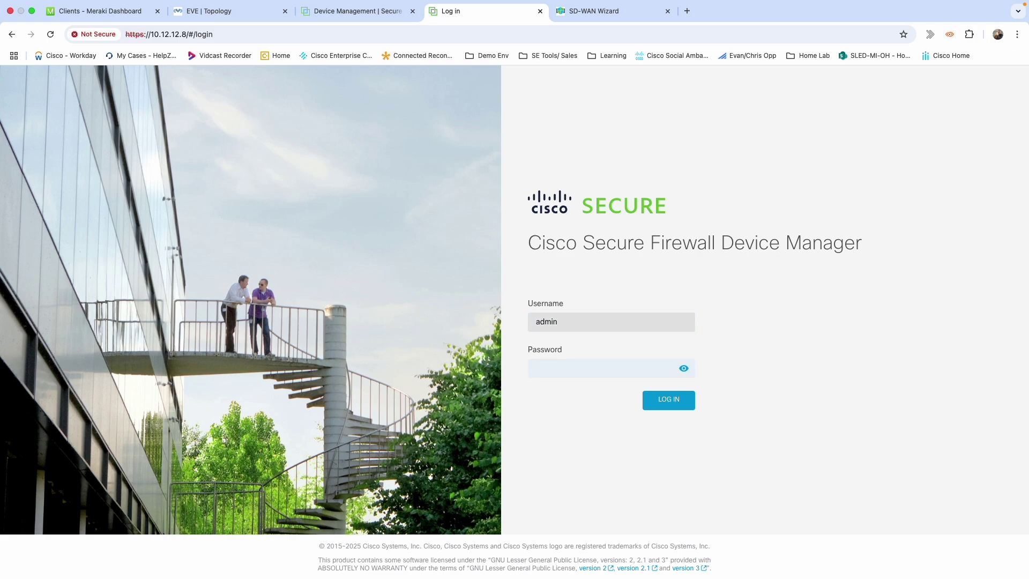
{"action": "type", "text": "••••••"}
{"action": "key", "text": "BackSpace"}
{"action": "key", "text": "BackSpace"}
{"action": "key", "text": "BackSpace"}
{"action": "type", "text": "•••••••••••••"}
{"action": "key", "text": "Return"}
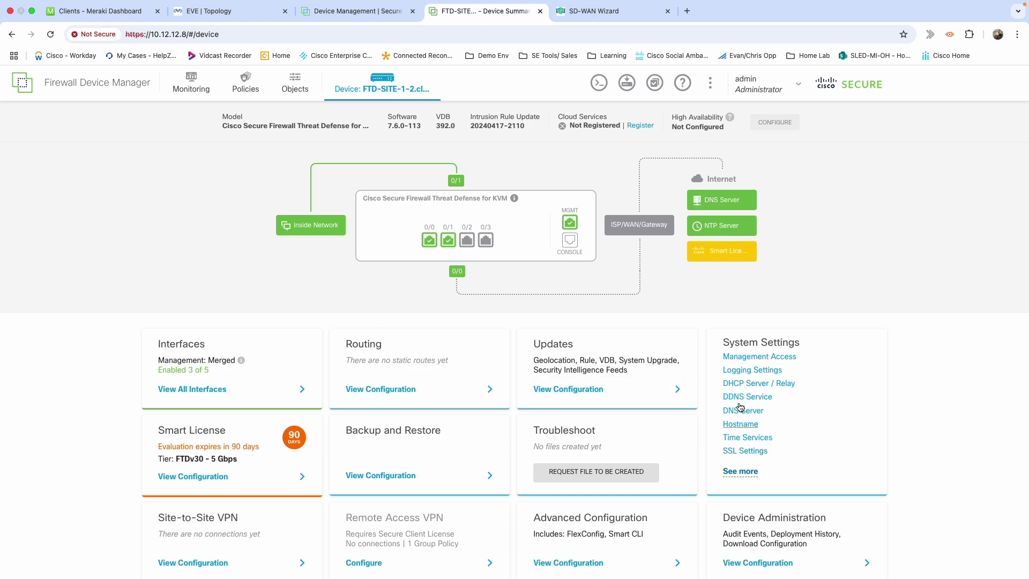
Open Central Management under System Settings and proceed past the warnings to the connection form
{"action": "mouse_move", "coordinate": [749, 474]}
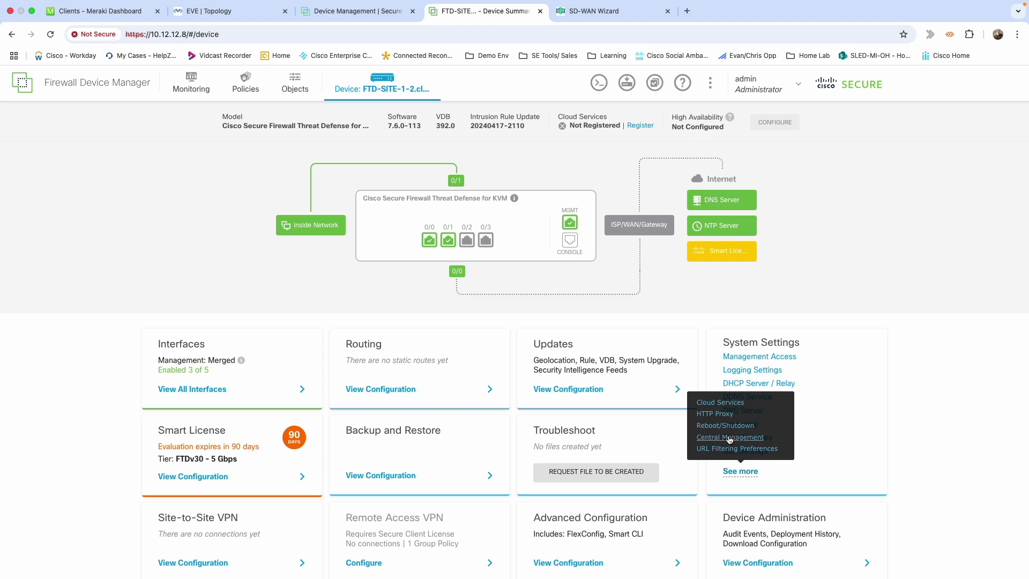
{"action": "left_click", "coordinate": [728, 436]}
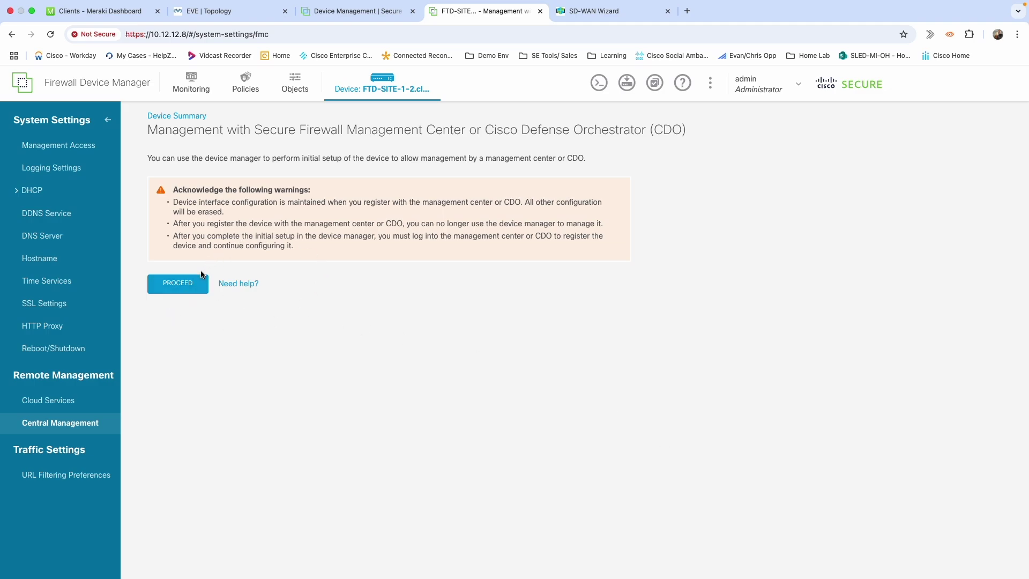
{"action": "left_click", "coordinate": [174, 289]}
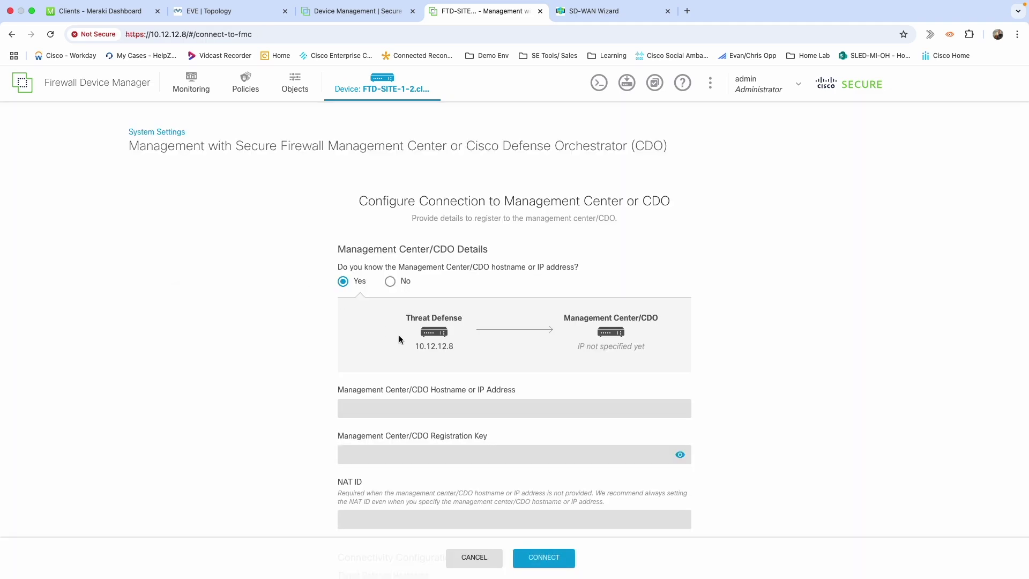
Connect to management center 10.12.12.4 with the registration key over the management interface
{"action": "scroll", "coordinate": [515, 377], "scroll_direction": "down", "scroll_amount": 5}
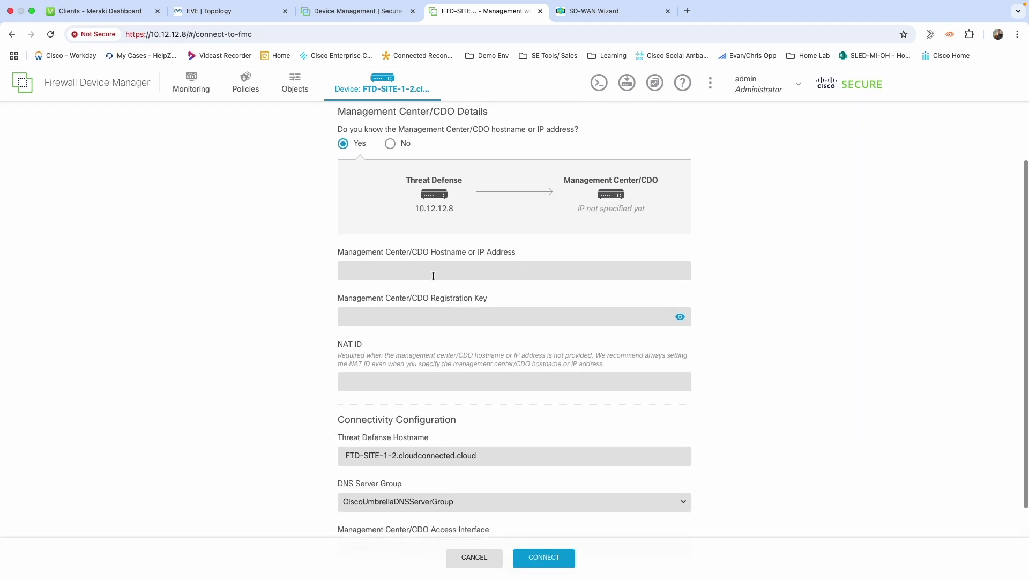
{"action": "left_click", "coordinate": [428, 270]}
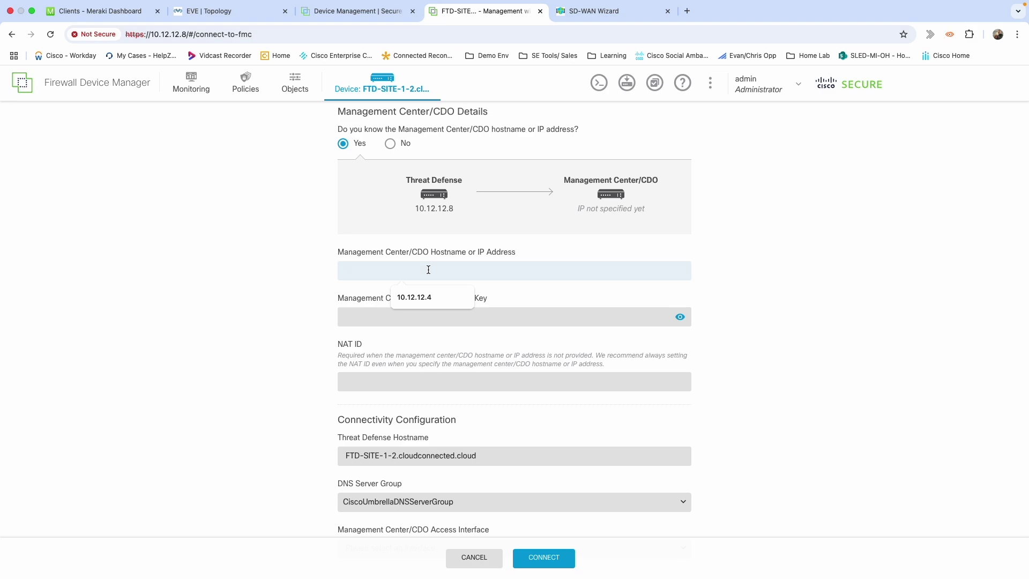
{"action": "left_click", "coordinate": [427, 297]}
{"action": "left_click", "coordinate": [407, 310]}
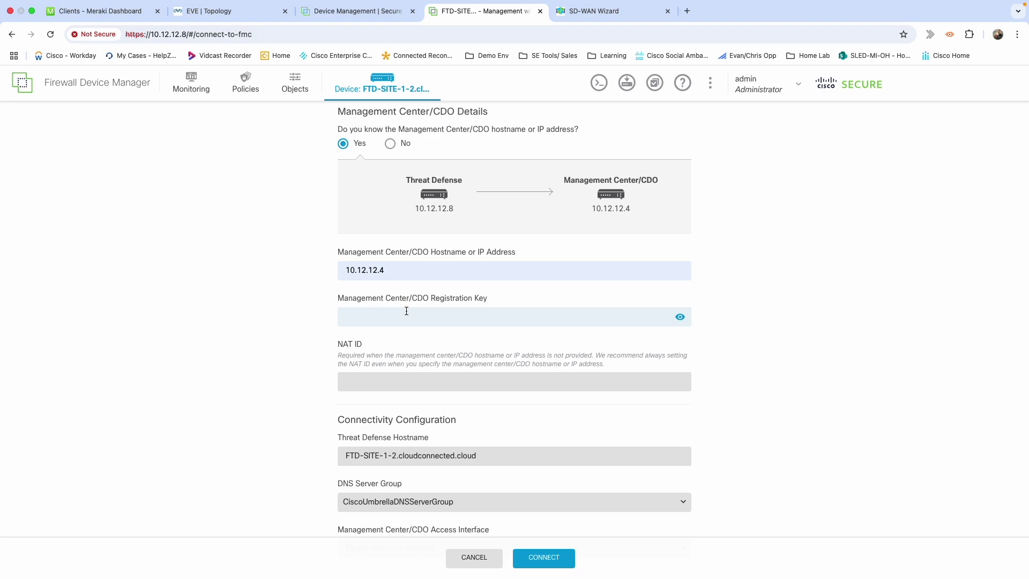
{"action": "left_click", "coordinate": [681, 319]}
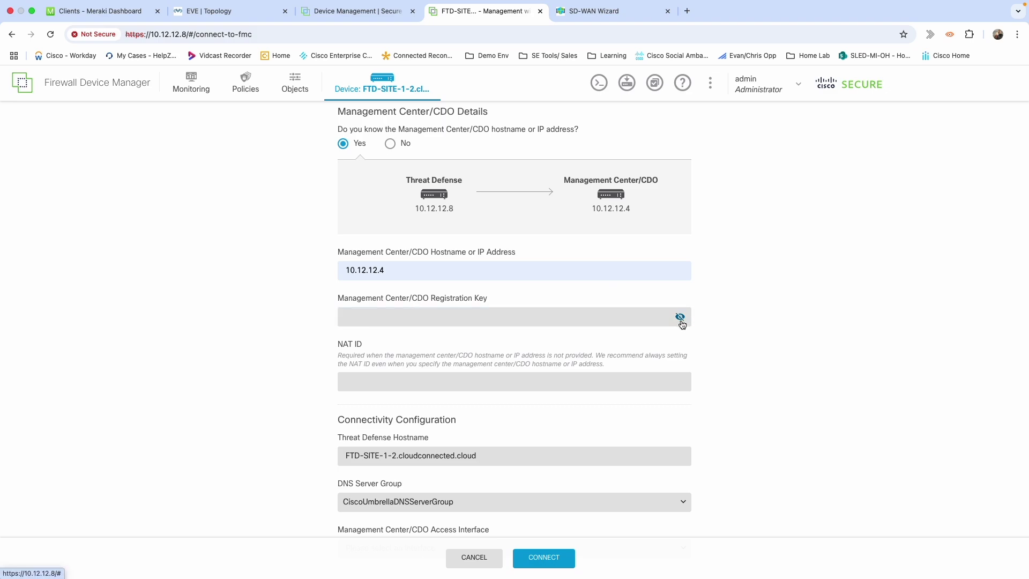
{"action": "left_click", "coordinate": [600, 323]}
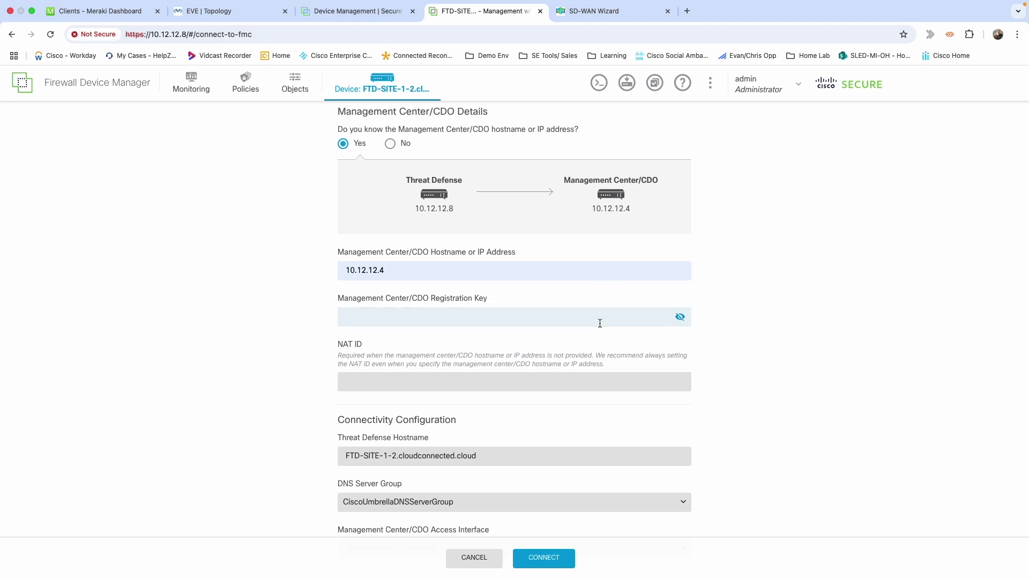
{"action": "type", "text": "abcdefg"}
{"action": "scroll", "coordinate": [558, 403], "scroll_direction": "down", "scroll_amount": 3}
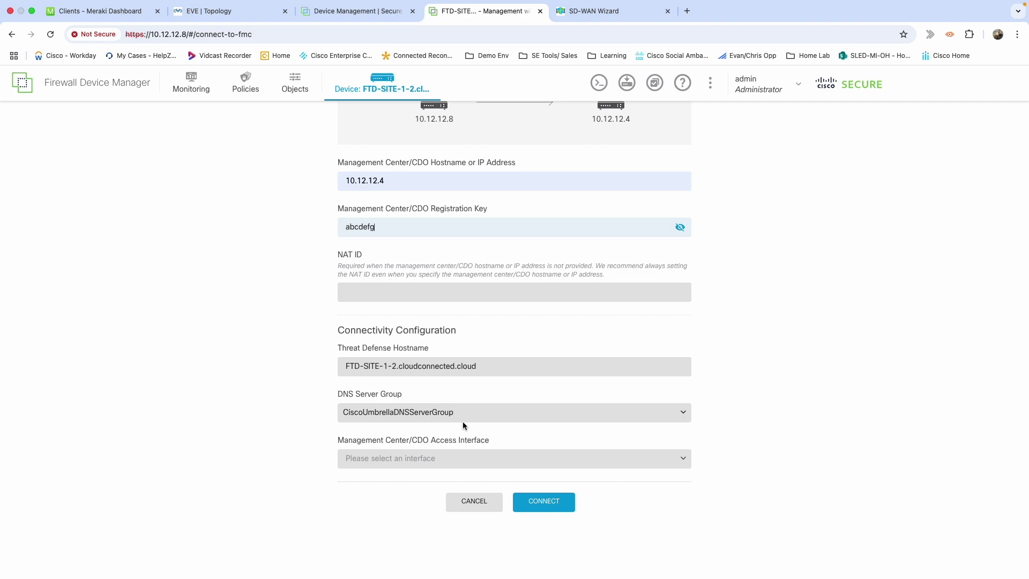
{"action": "left_click", "coordinate": [447, 463]}
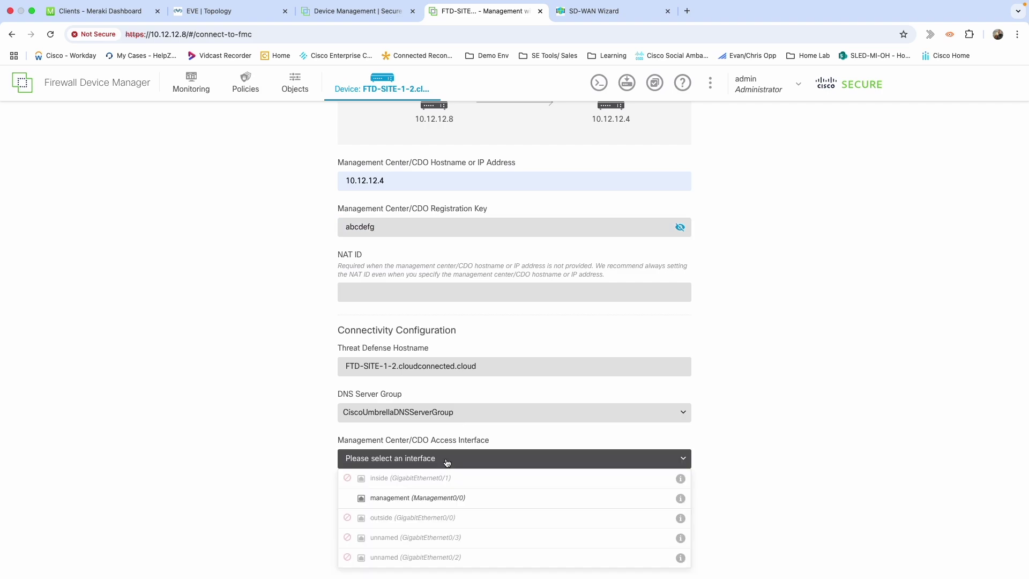
{"action": "left_click", "coordinate": [422, 505]}
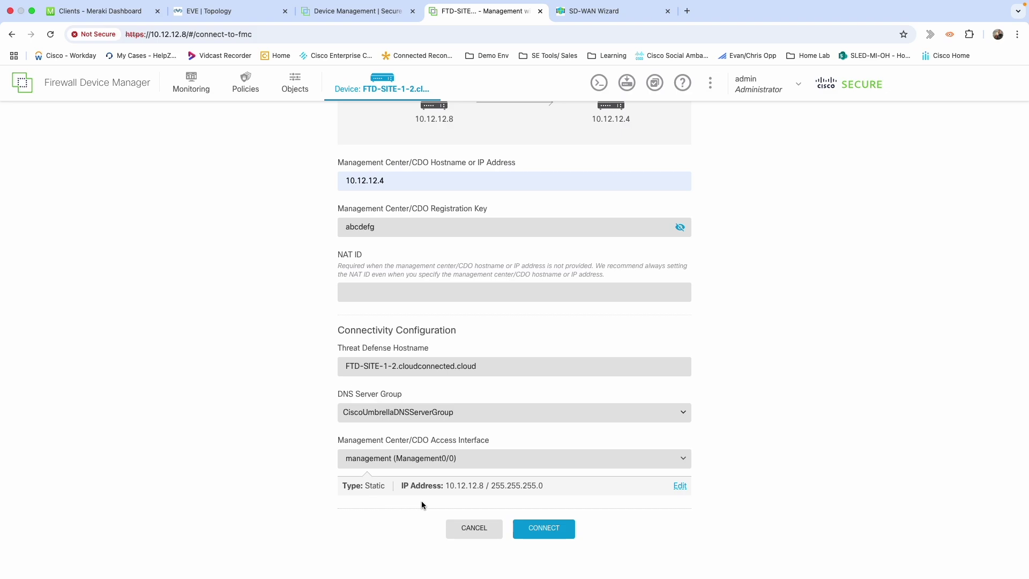
{"action": "left_click", "coordinate": [544, 532]}
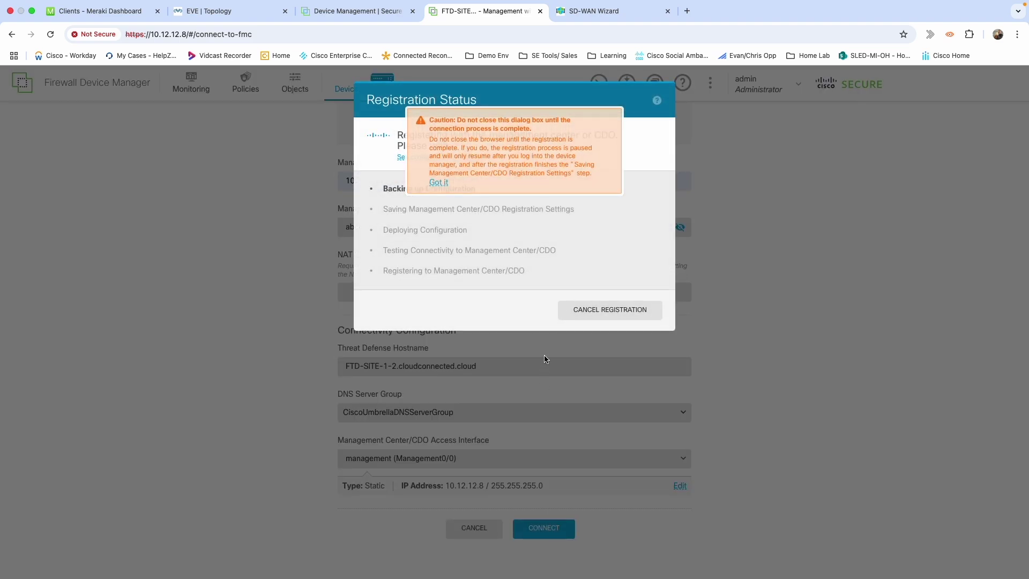
Dismiss the caution banner and wait until the FMC manager is successfully added
{"action": "left_click", "coordinate": [438, 182]}
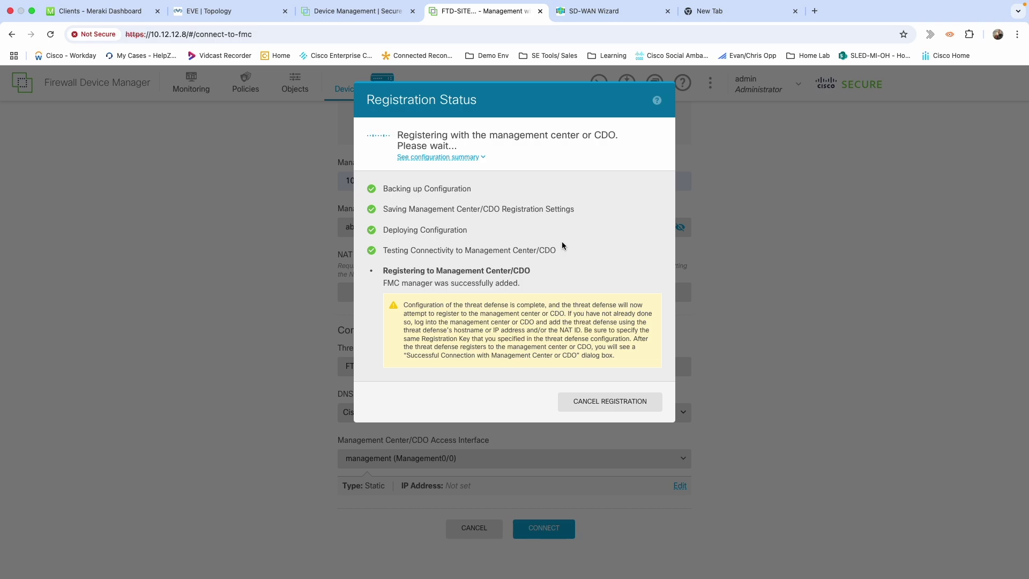
In FMC's device list, check FTD-SITE-1-1's health, then choose Add > Device
{"action": "left_click", "coordinate": [360, 12]}
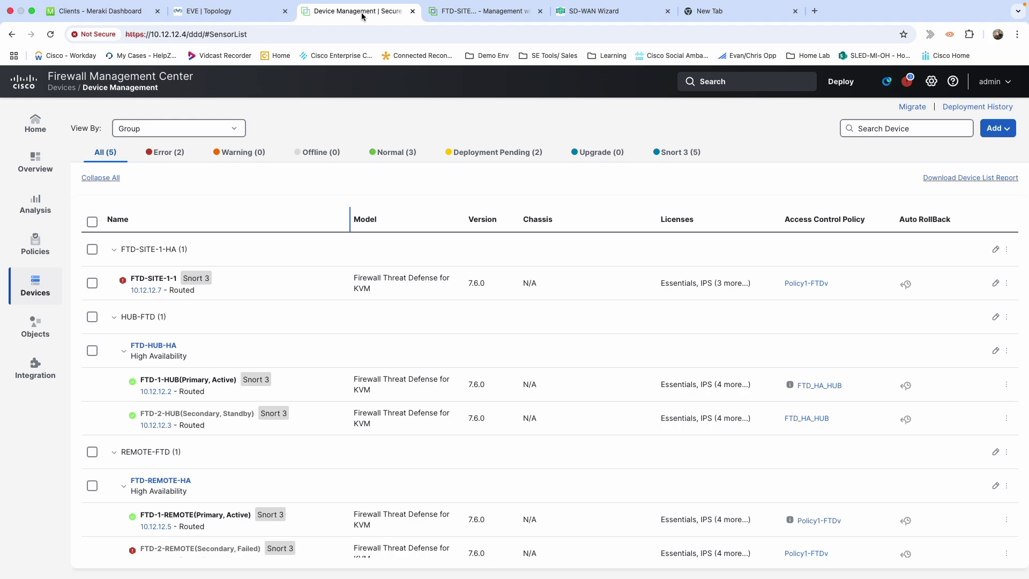
{"action": "left_click", "coordinate": [126, 279]}
{"action": "left_click", "coordinate": [1006, 130]}
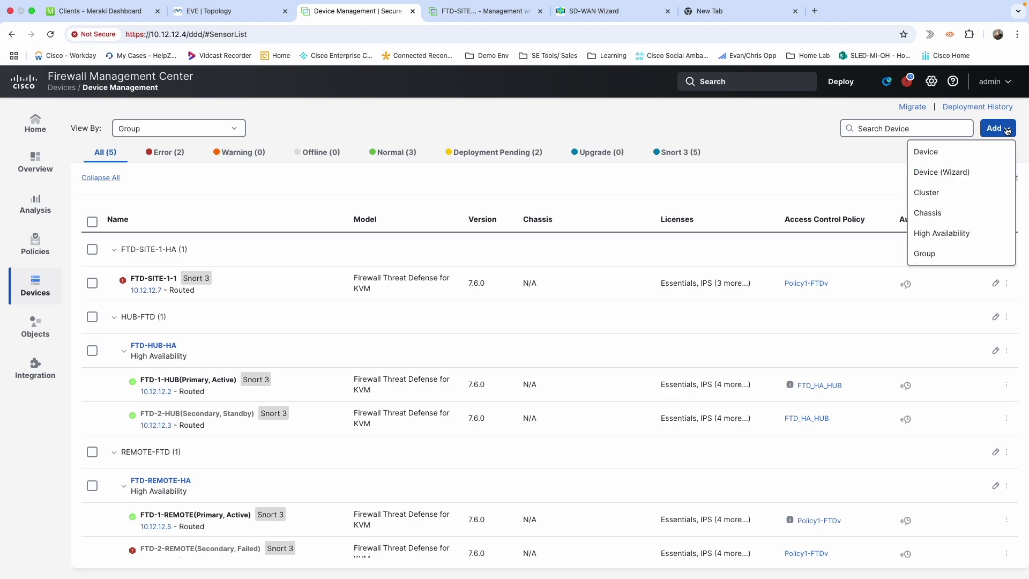
{"action": "left_click", "coordinate": [936, 158]}
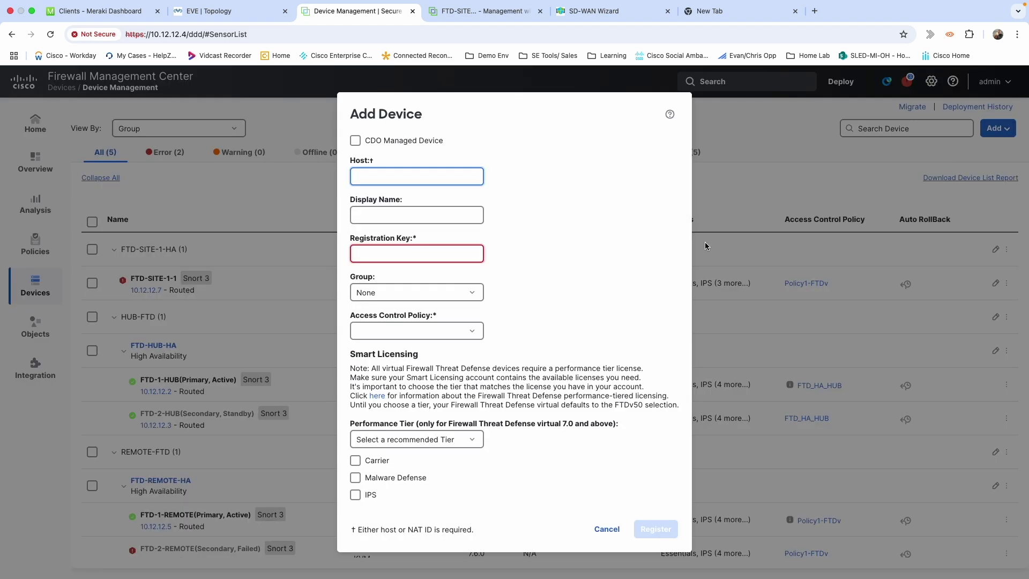
Enter host 10.12.12.8, display name FTD-SITE-1-2 and the shared registration key
{"action": "left_click", "coordinate": [417, 182]}
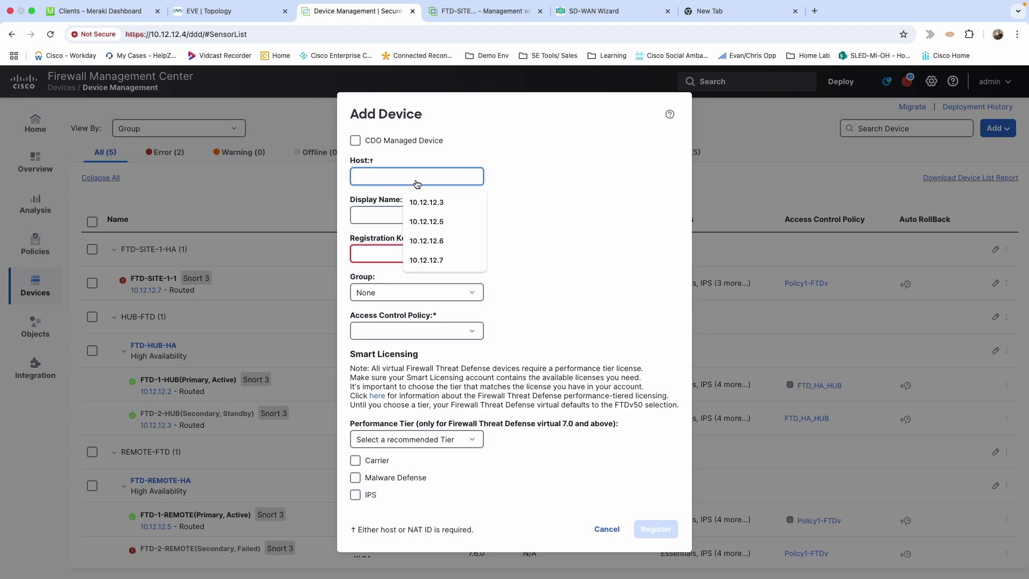
{"action": "type", "text": "10"}
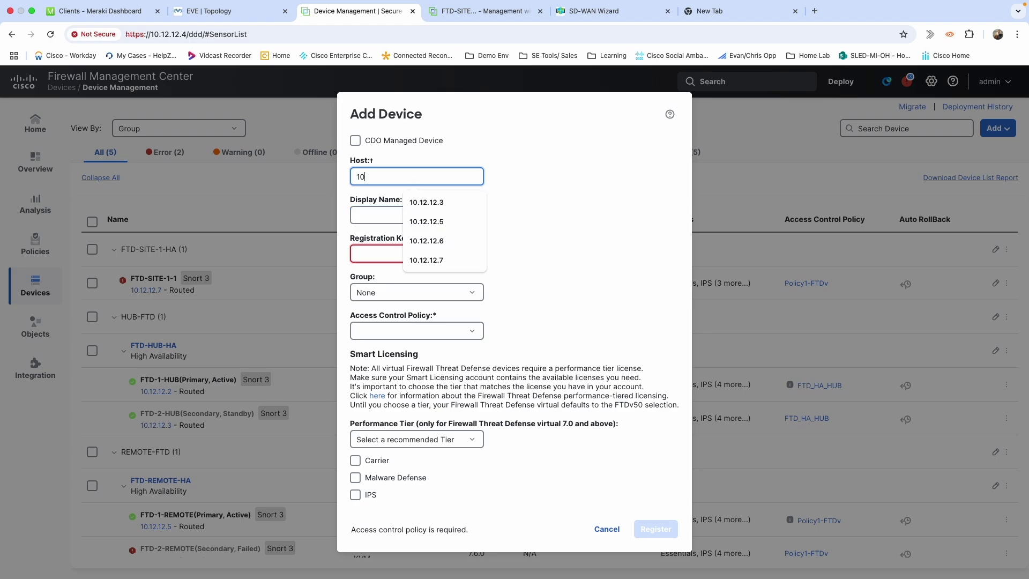
{"action": "type", "text": ".12.12.8"}
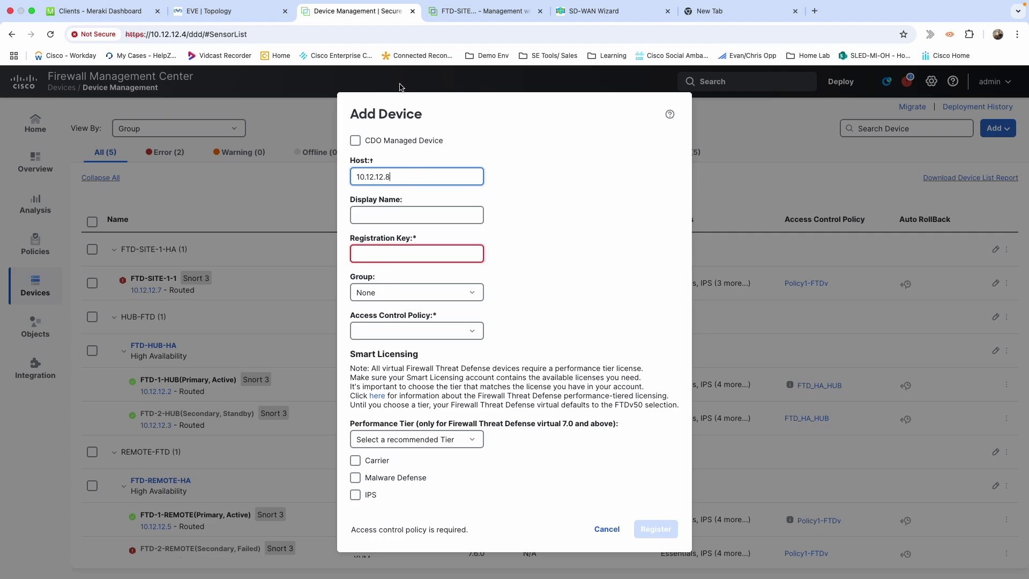
{"action": "left_click", "coordinate": [464, 11]}
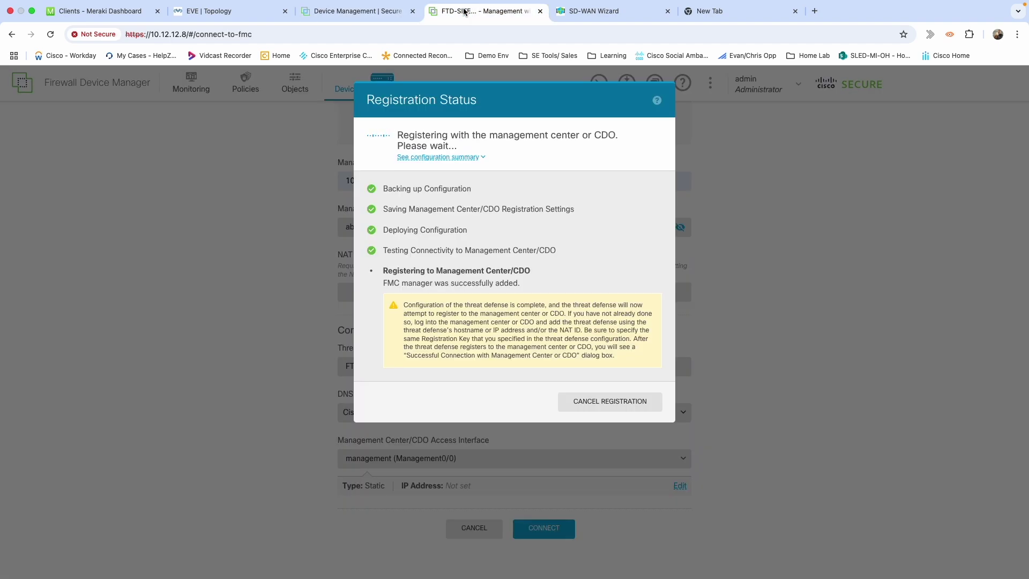
{"action": "left_click", "coordinate": [399, 11]}
{"action": "left_click", "coordinate": [398, 218]}
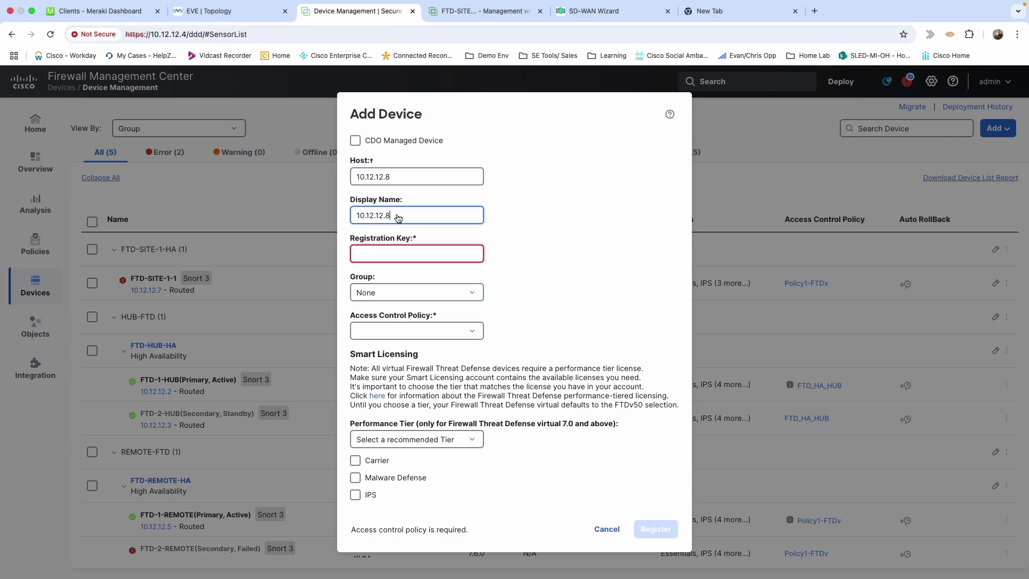
{"action": "key", "text": "BackSpace"}
{"action": "key", "text": "BackSpace"}
{"action": "key", "text": "BackSpace"}
{"action": "key", "text": "BackSpace"}
{"action": "key", "text": "BackSpace"}
{"action": "key", "text": "BackSpace"}
{"action": "key", "text": "BackSpace"}
{"action": "key", "text": "BackSpace"}
{"action": "key", "text": "BackSpace"}
{"action": "key", "text": "BackSpace"}
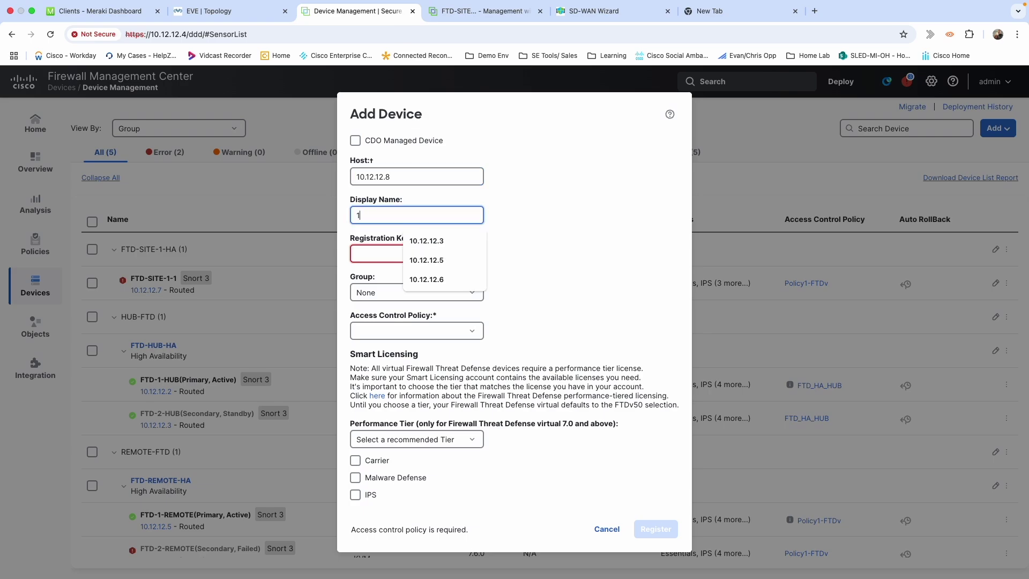
{"action": "type", "text": "FT"}
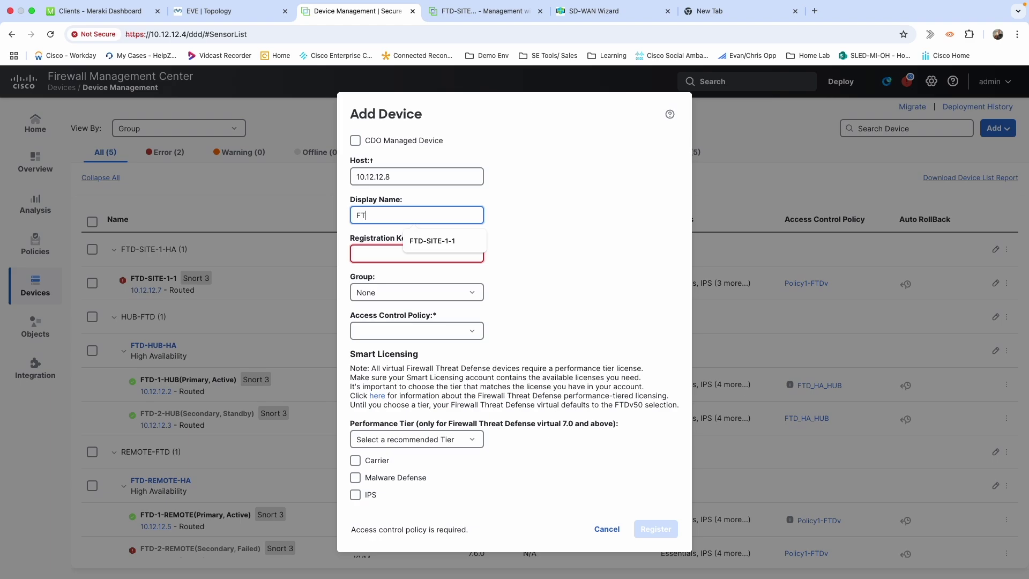
{"action": "type", "text": "D"}
{"action": "key", "text": "Down"}
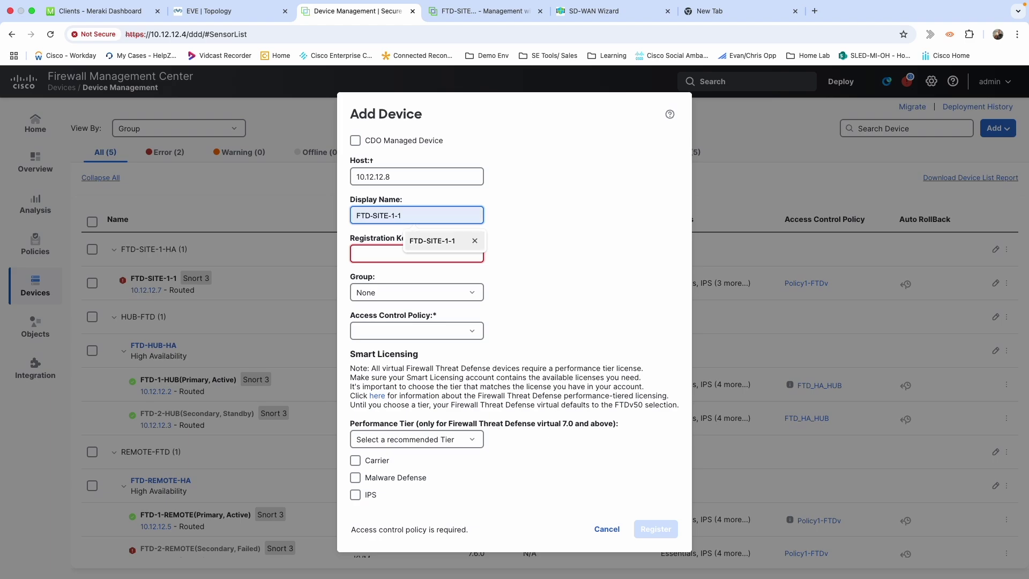
{"action": "key", "text": "Return"}
{"action": "key", "text": "BackSpace"}
{"action": "type", "text": "2"}
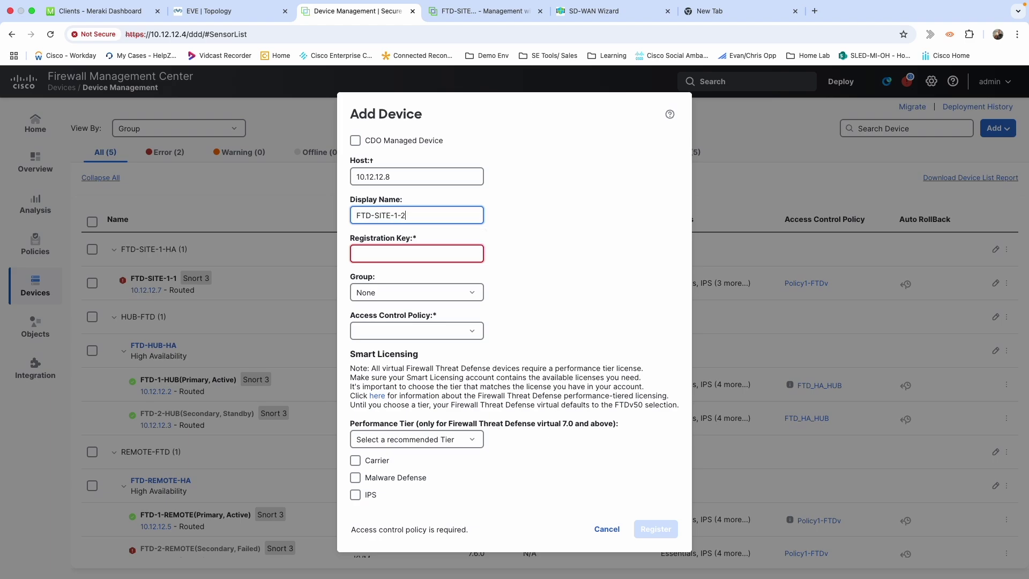
{"action": "left_click", "coordinate": [393, 255]}
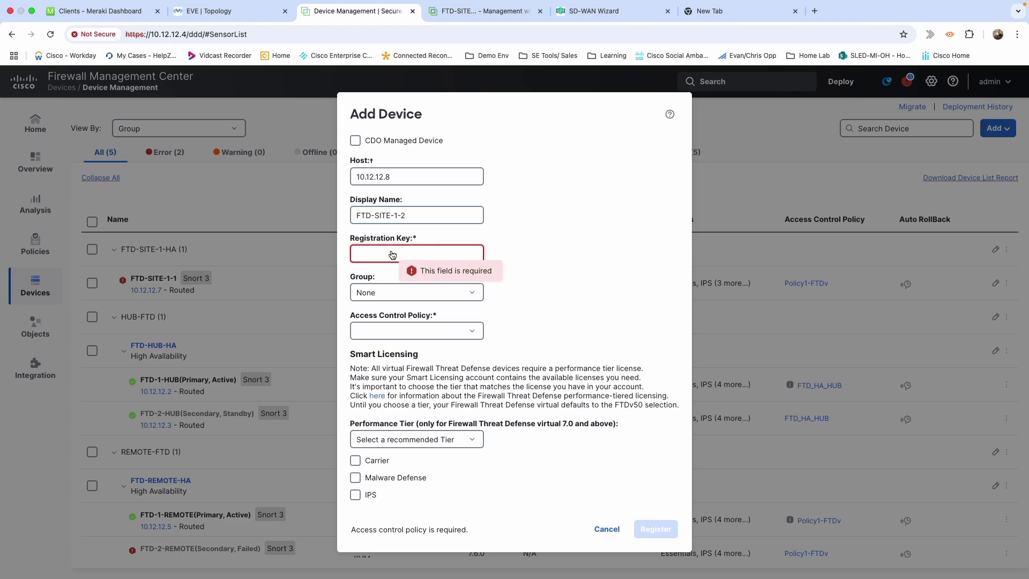
{"action": "type", "text": "cisco"}
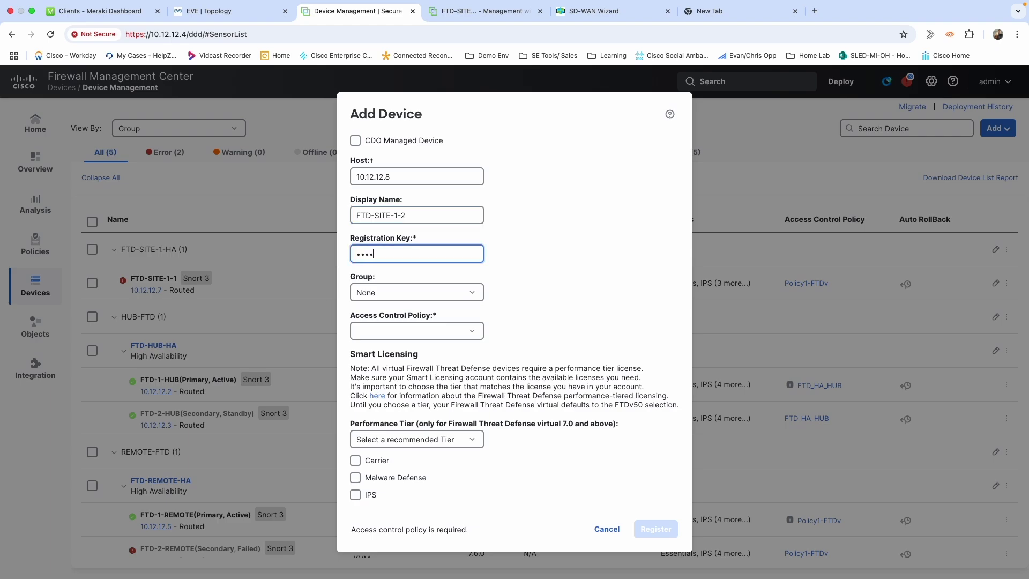
{"action": "type", "text": "12"}
Assign group FTD-SITE-1-HA, access policy Policy1-FTDv and performance tier FTDv30 - 5 Gbps
{"action": "key", "text": "Tab"}
{"action": "left_click", "coordinate": [398, 291]}
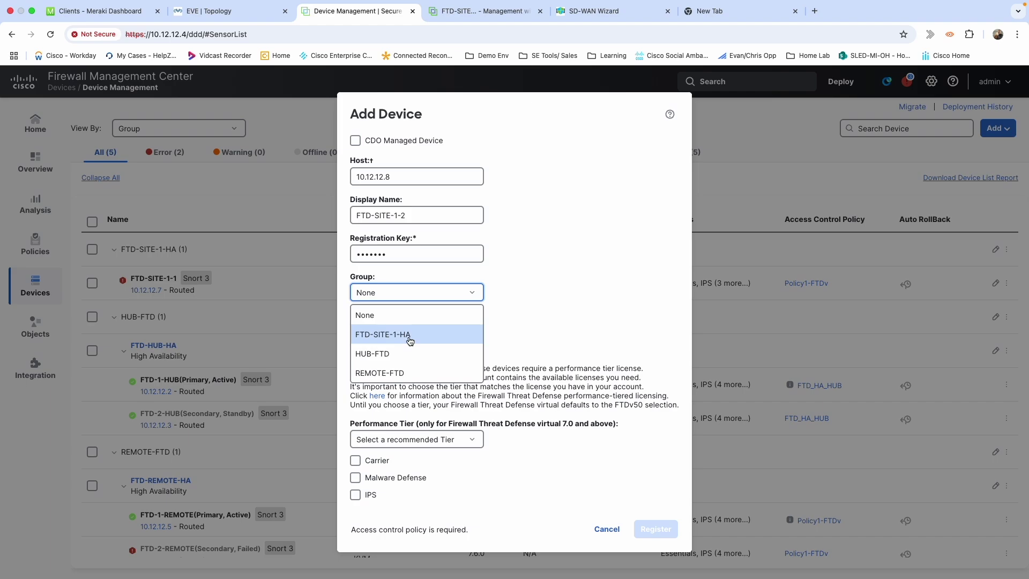
{"action": "left_click", "coordinate": [410, 341]}
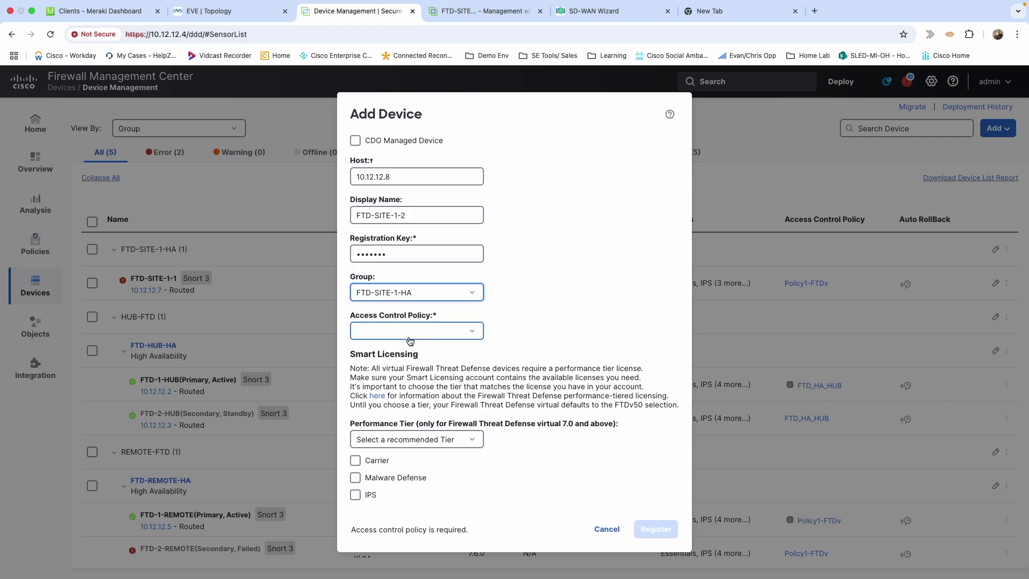
{"action": "left_click", "coordinate": [466, 336]}
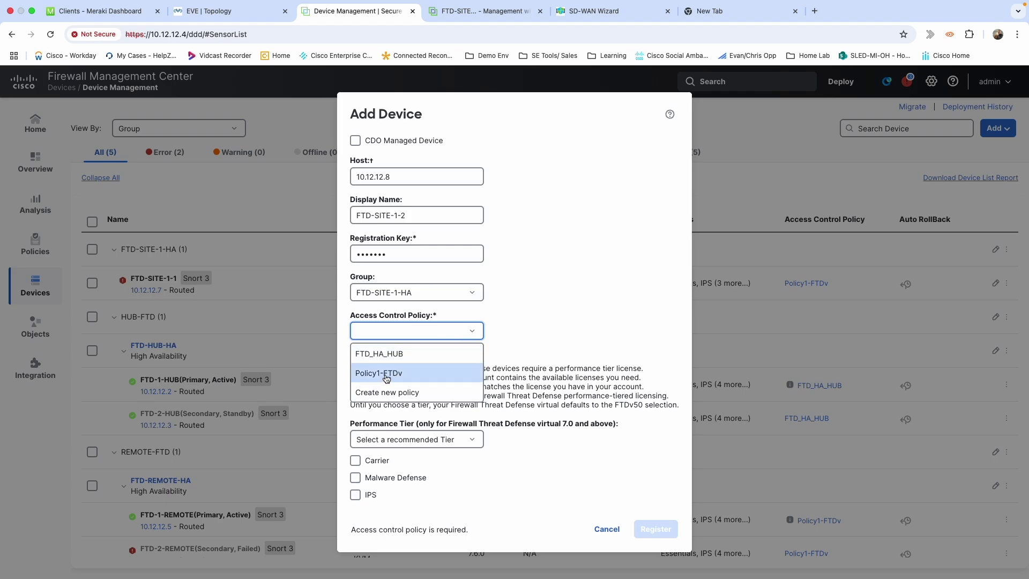
{"action": "left_click", "coordinate": [386, 375]}
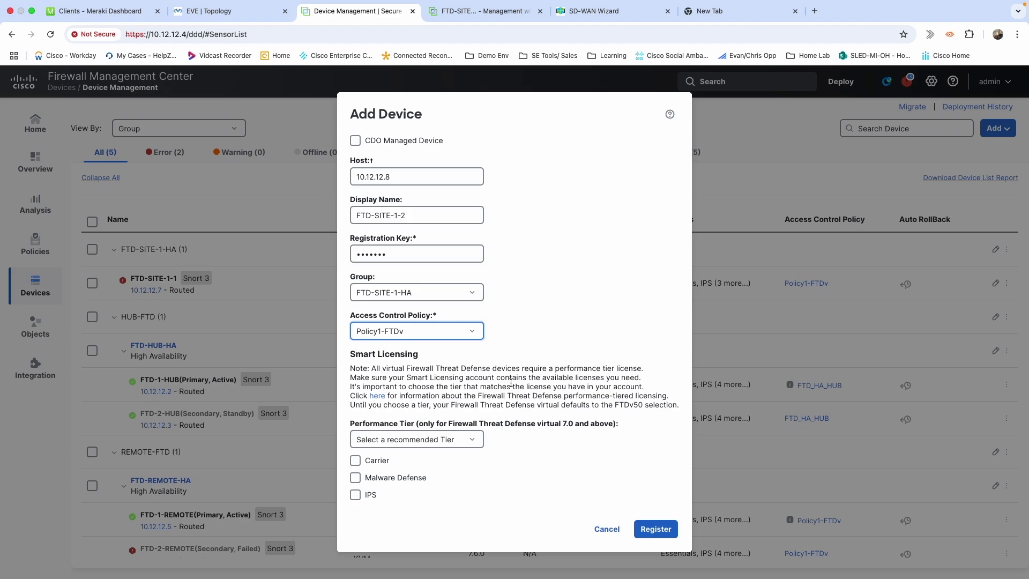
{"action": "scroll", "coordinate": [469, 352], "scroll_direction": "down", "scroll_amount": 4}
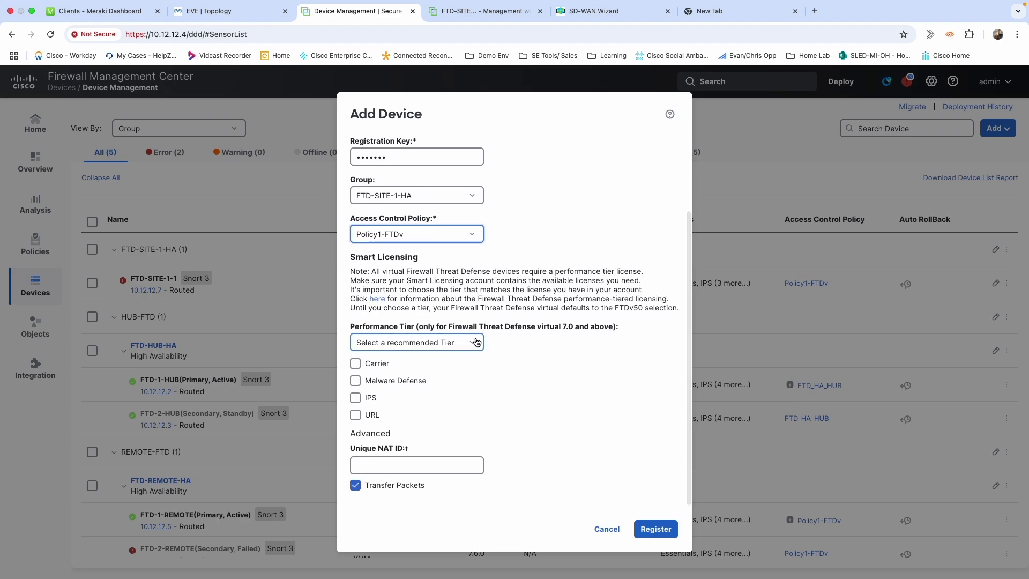
{"action": "left_click", "coordinate": [477, 341]}
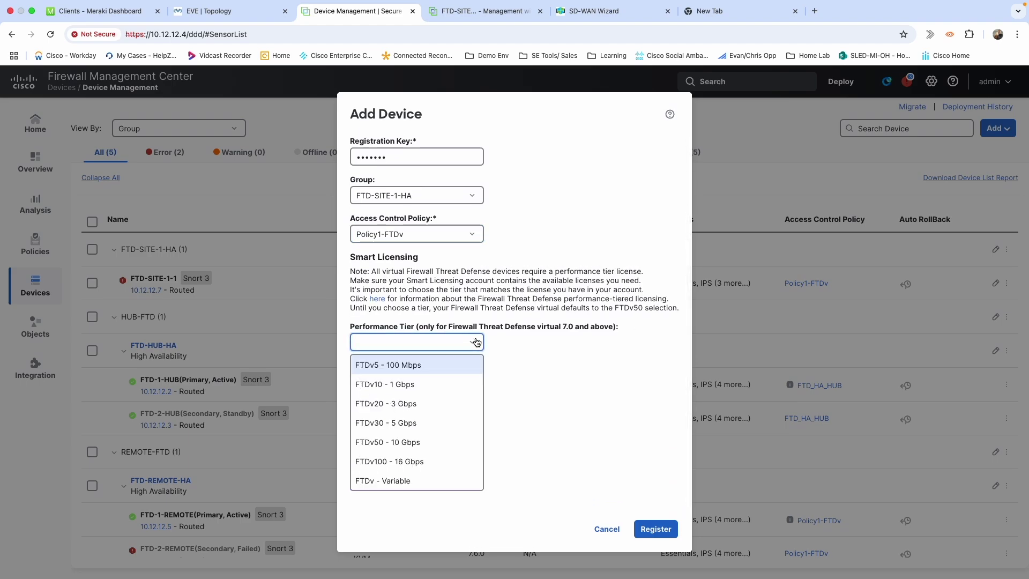
{"action": "left_click", "coordinate": [408, 423]}
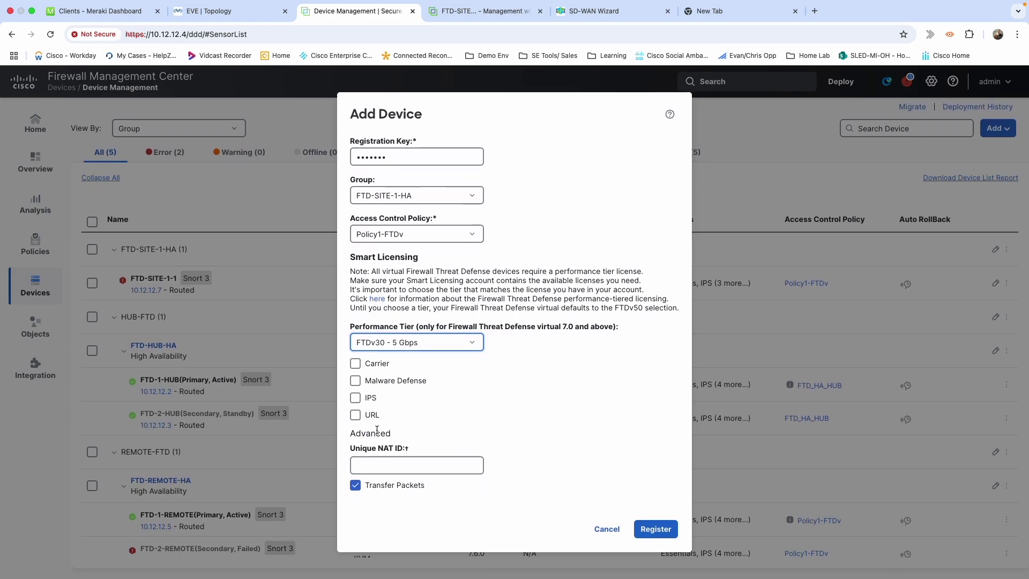
Enable Carrier, Malware Defense, IPS and URL licences and register the device
{"action": "left_click", "coordinate": [356, 365]}
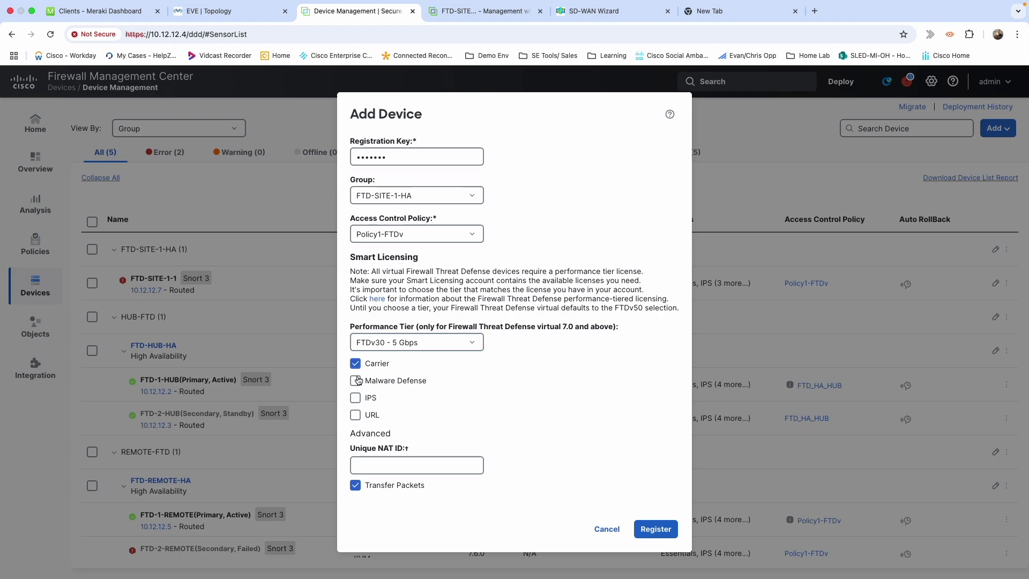
{"action": "left_click", "coordinate": [356, 380]}
{"action": "left_click", "coordinate": [356, 398]}
{"action": "left_click", "coordinate": [361, 420]}
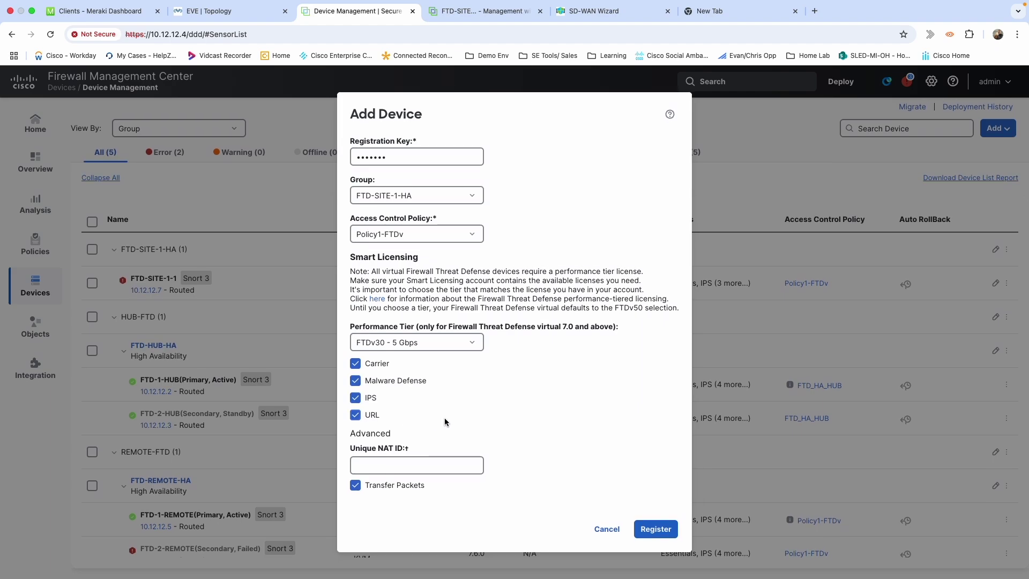
{"action": "left_click", "coordinate": [653, 529]}
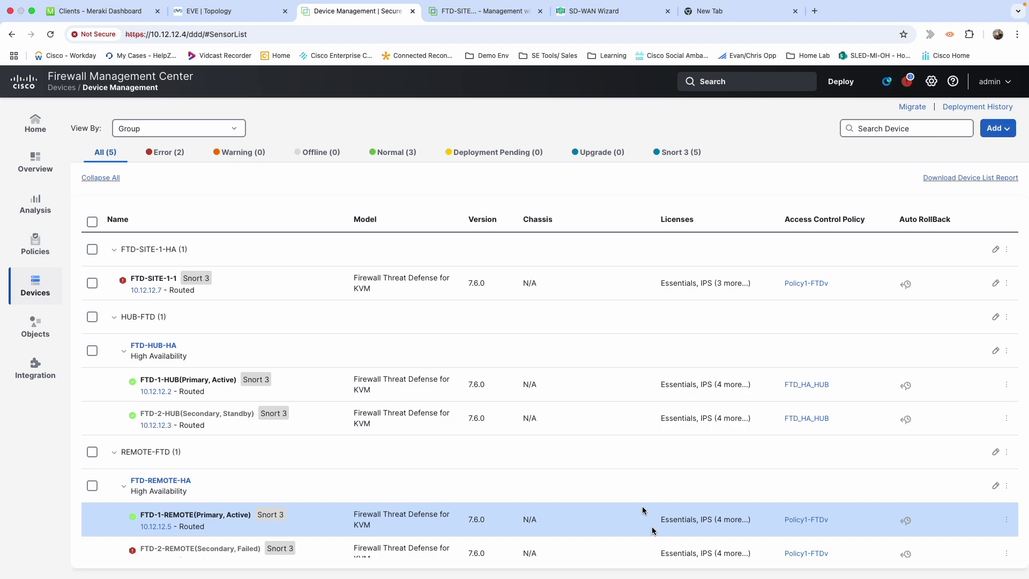
{"action": "left_click", "coordinate": [473, 11]}
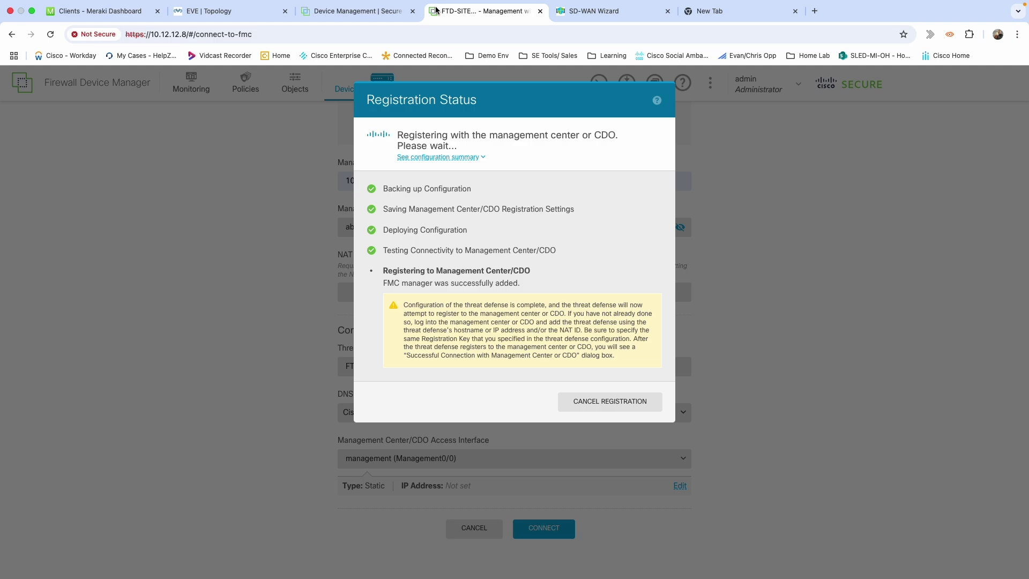
{"action": "left_click", "coordinate": [365, 12]}
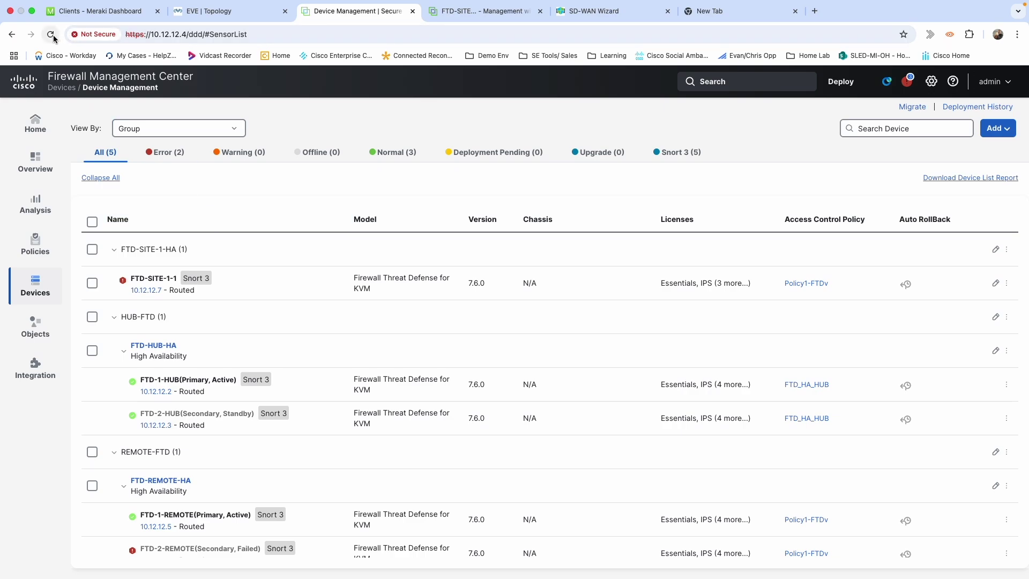
{"action": "left_click", "coordinate": [481, 12]}
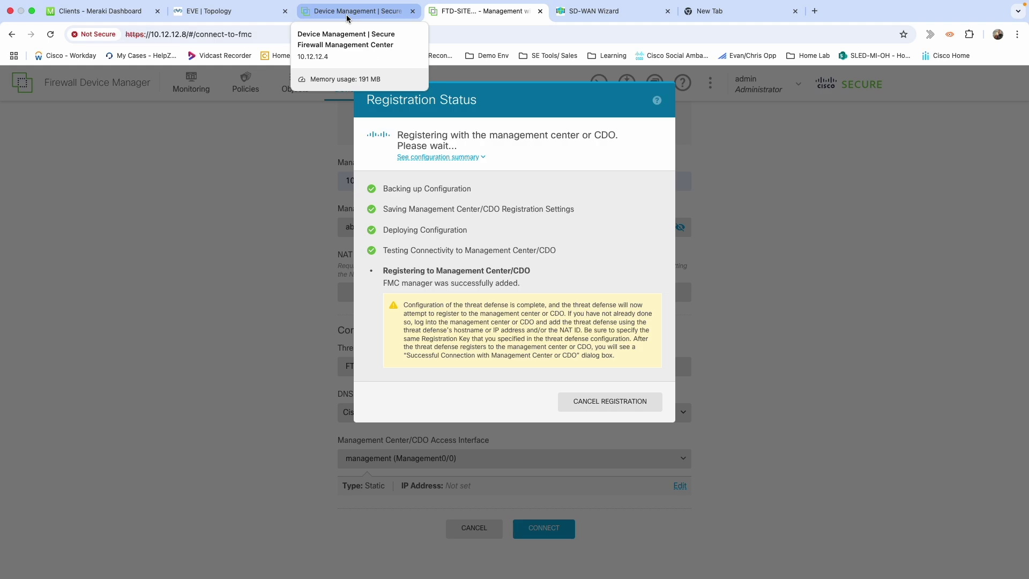
{"action": "left_click", "coordinate": [347, 12]}
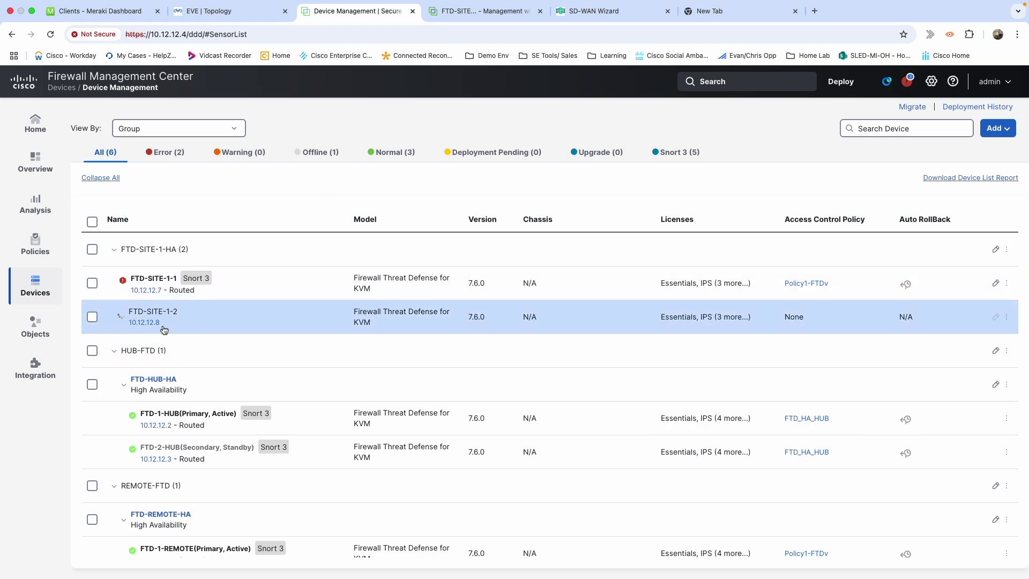
{"action": "mouse_move", "coordinate": [157, 325]}
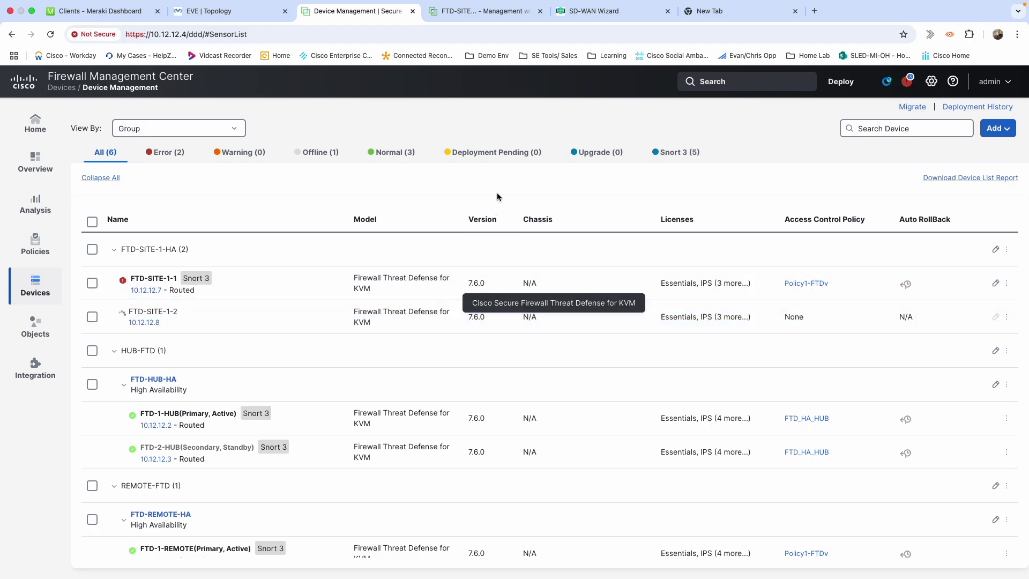
{"action": "left_click", "coordinate": [478, 10]}
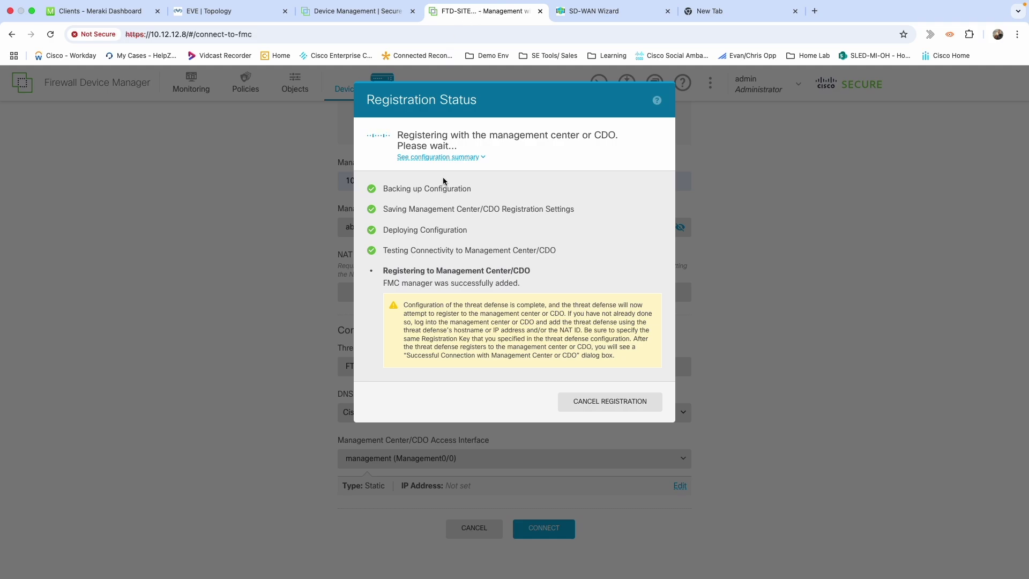
{"action": "left_click", "coordinate": [362, 11]}
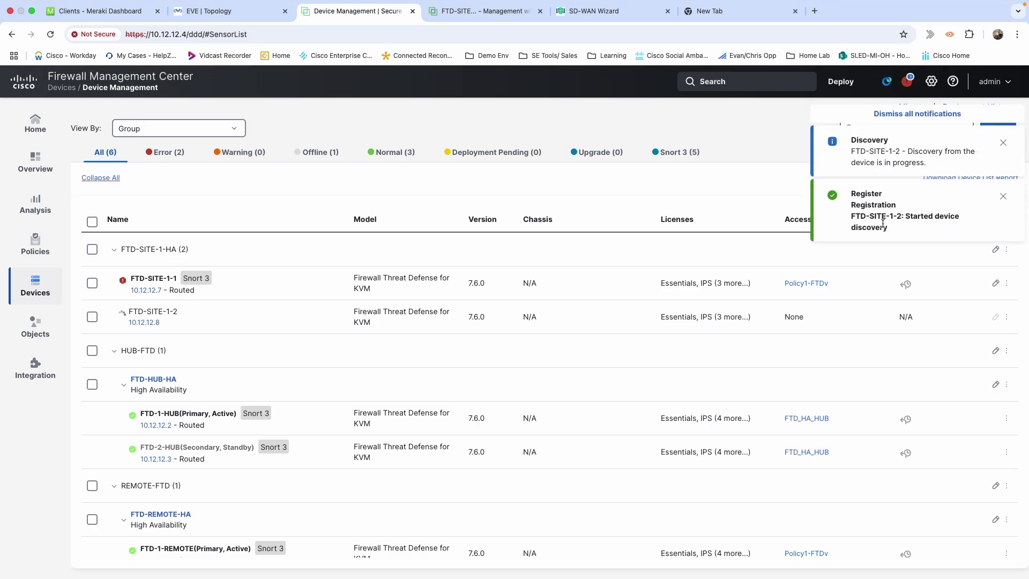
{"action": "left_click", "coordinate": [487, 16]}
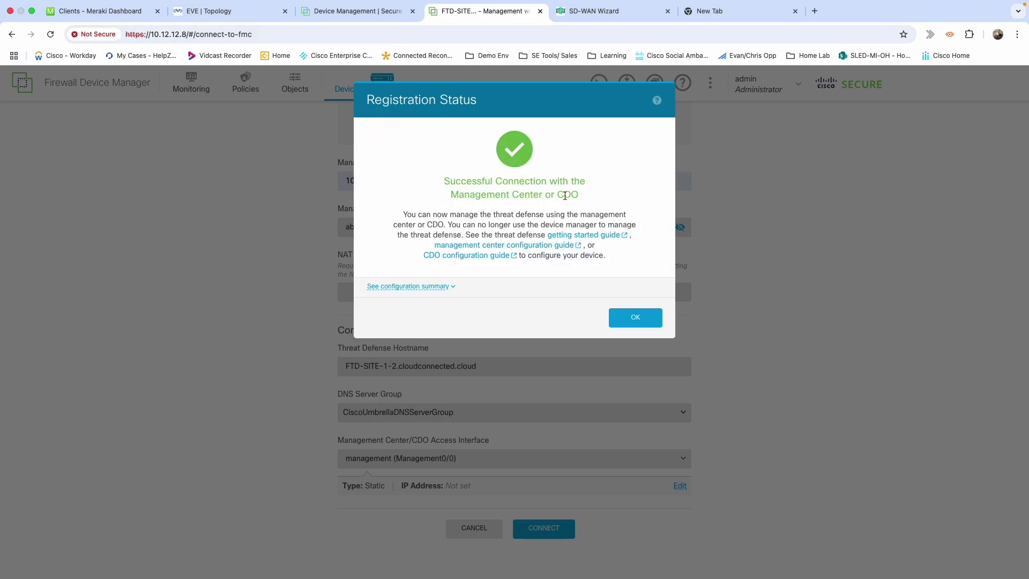
Acknowledge the Successful Connection message in Registration Status with OK
{"action": "left_click_drag", "start_coordinate": [578, 195], "coordinate": [418, 185]}
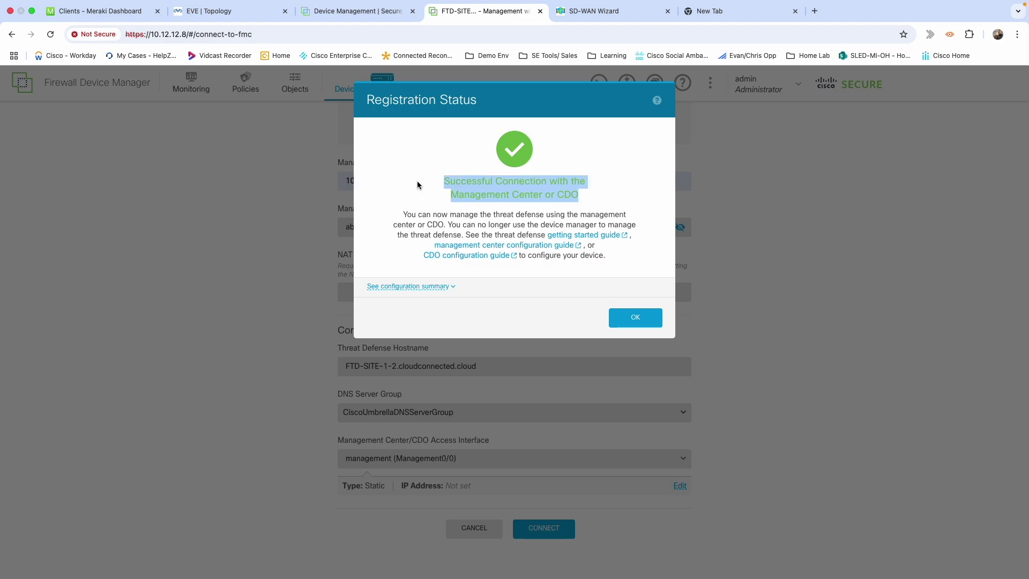
{"action": "left_click", "coordinate": [632, 318]}
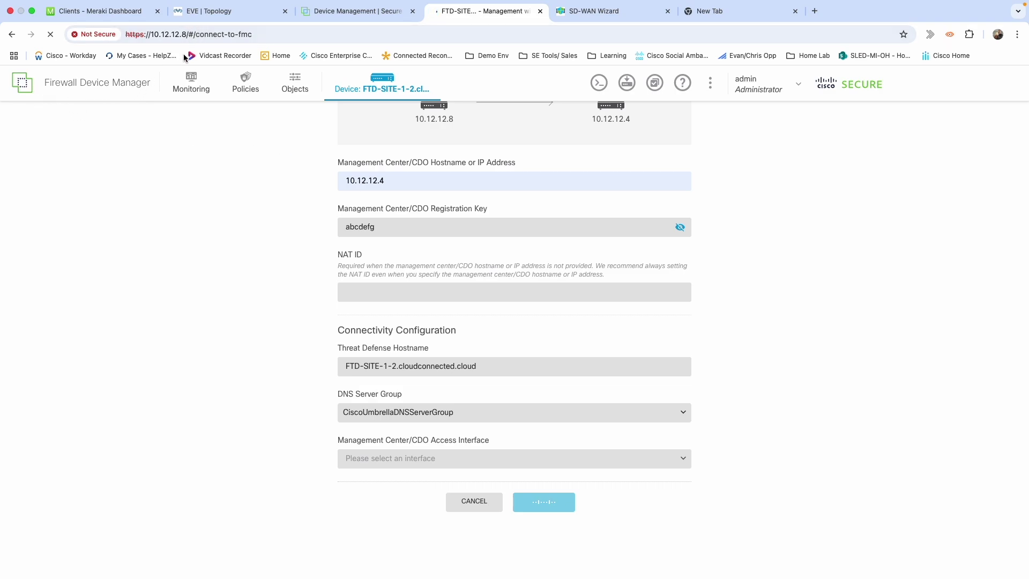
Close the device-manager tab, review the FMC device list and health summary, then view the EVE topology
{"action": "left_click", "coordinate": [539, 11]}
{"action": "left_click", "coordinate": [399, 16]}
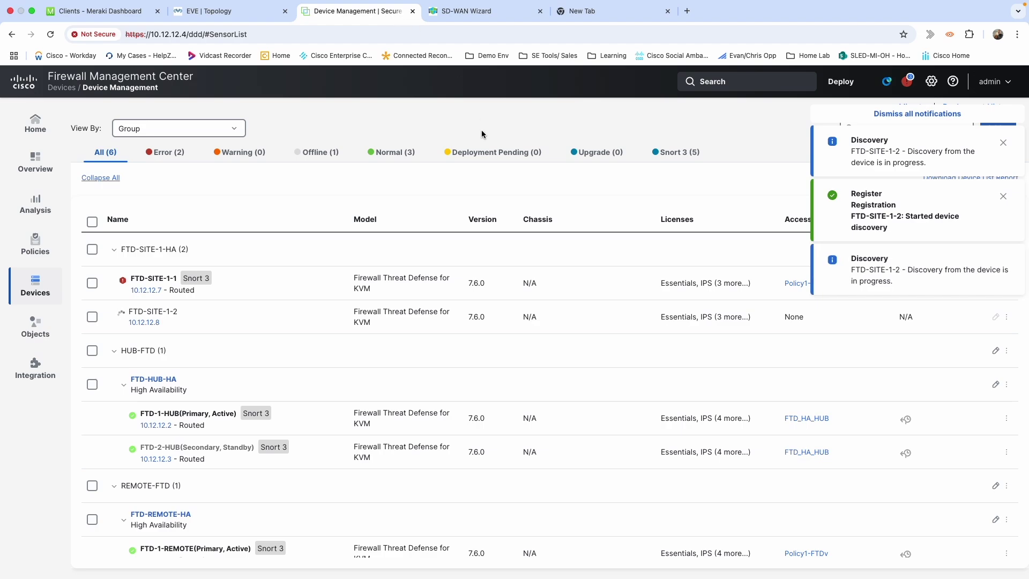
{"action": "left_click", "coordinate": [123, 280]}
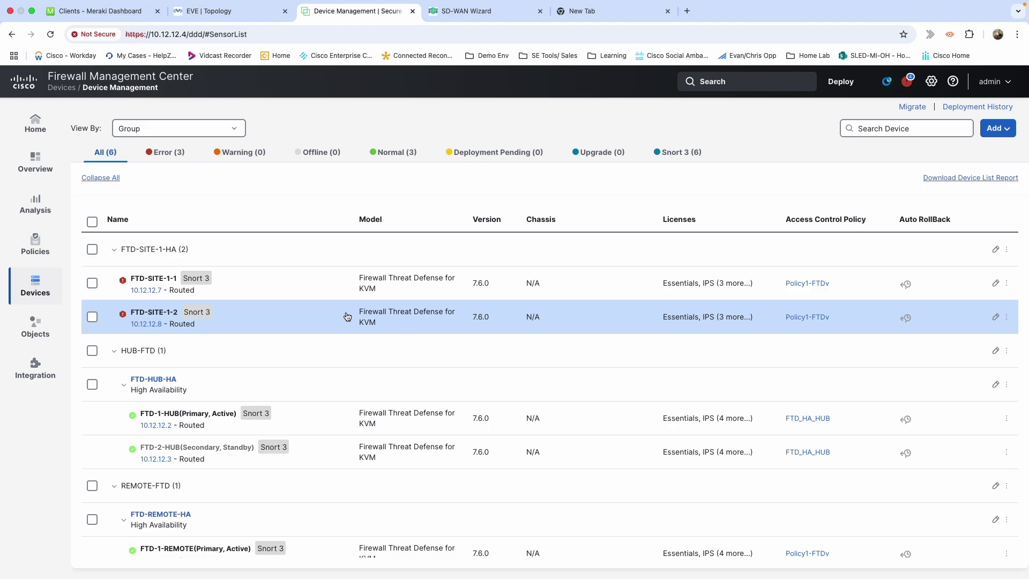
{"action": "left_click", "coordinate": [123, 281]}
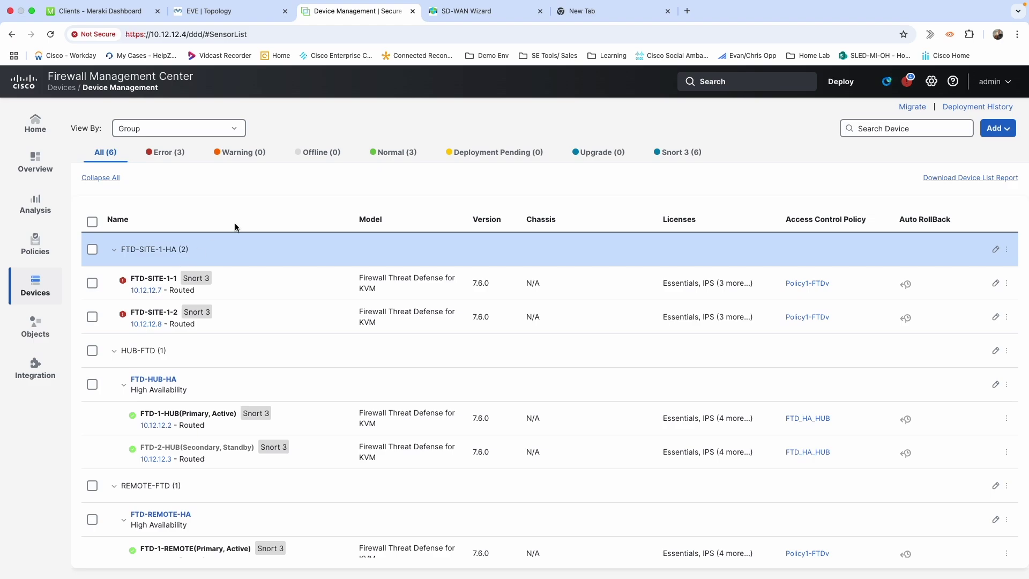
{"action": "left_click", "coordinate": [225, 11]}
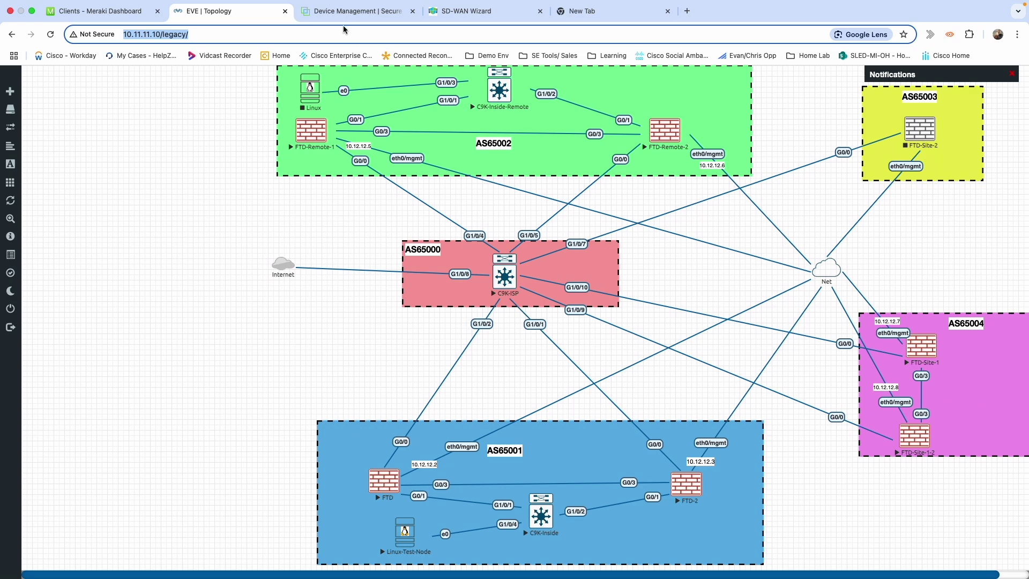
Open FTD-SITE-1-1's interfaces and review GigabitEthernet0/3 (HAKeepAlive) without changing it
{"action": "left_click", "coordinate": [335, 13]}
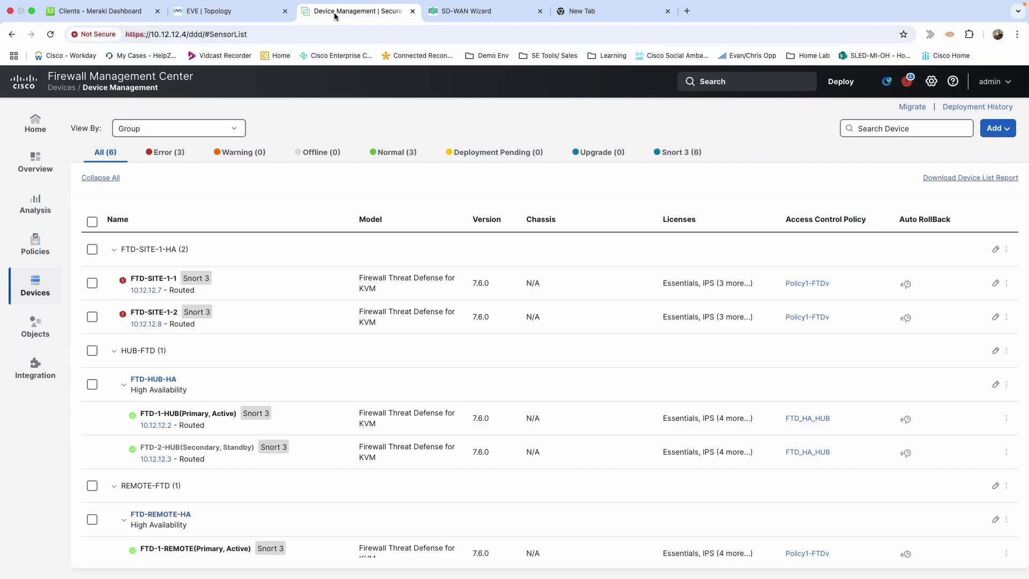
{"action": "mouse_move", "coordinate": [148, 281]}
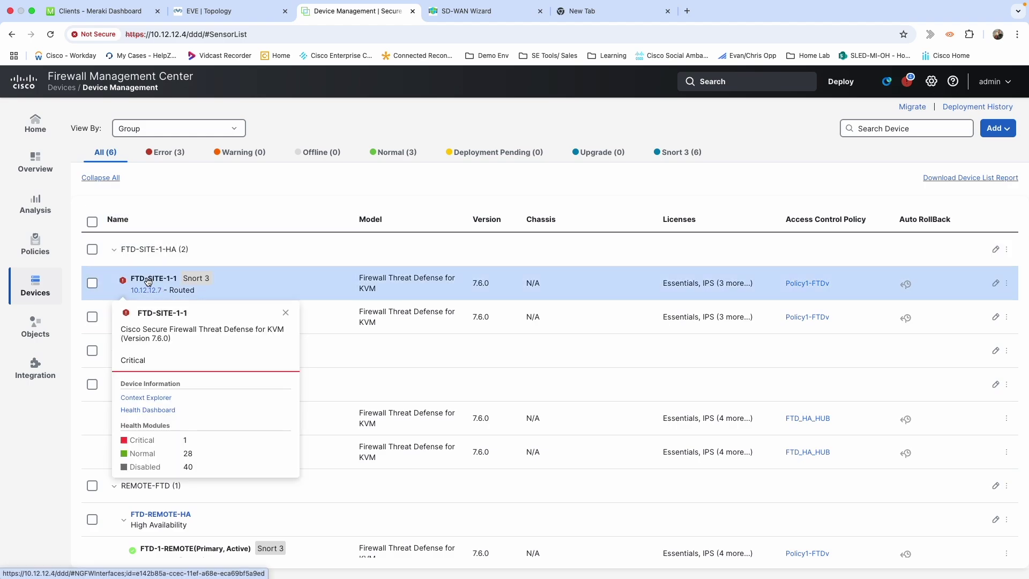
{"action": "left_click", "coordinate": [148, 279]}
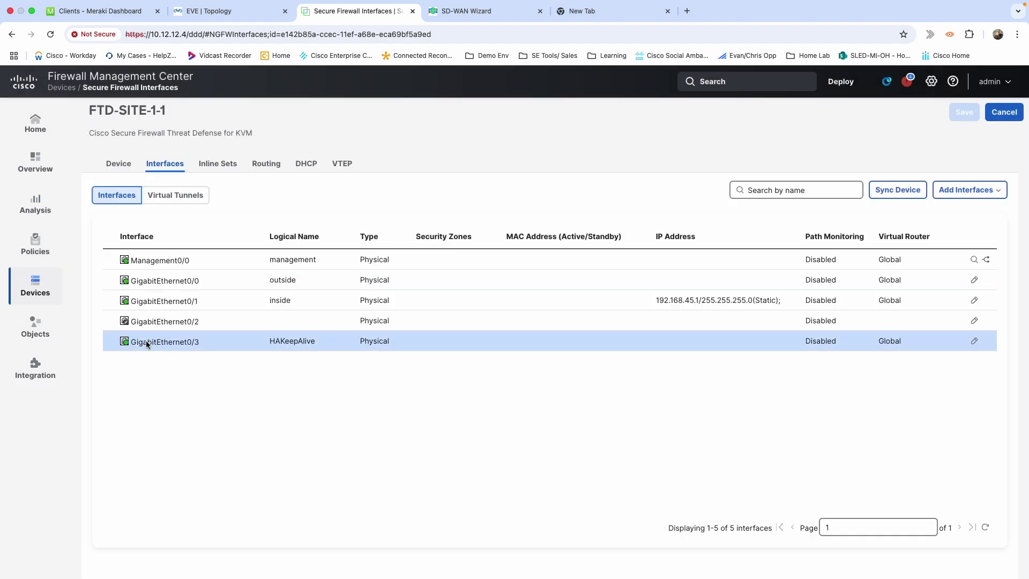
{"action": "mouse_move", "coordinate": [127, 342]}
{"action": "left_click", "coordinate": [973, 342]}
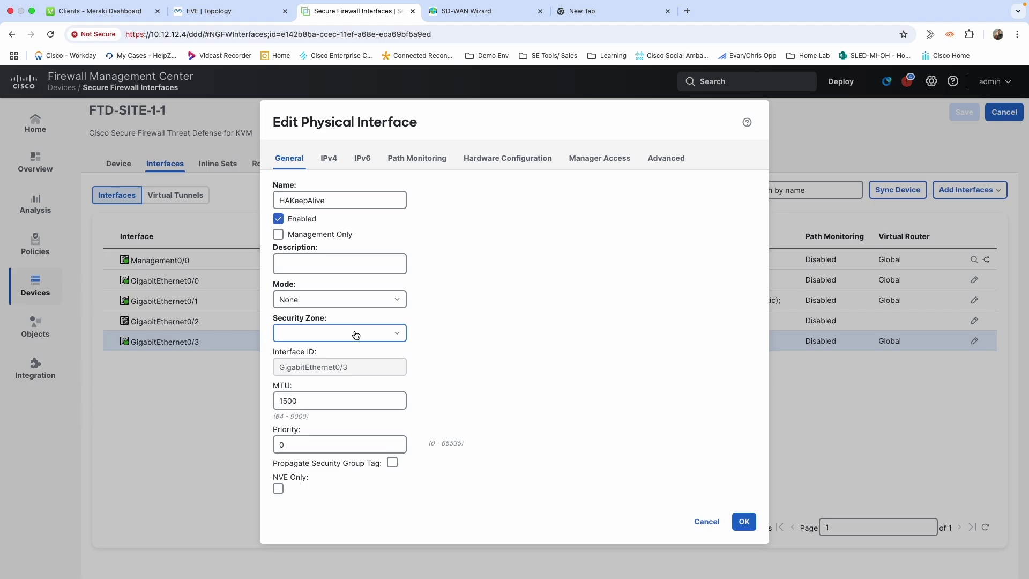
{"action": "left_click", "coordinate": [705, 521]}
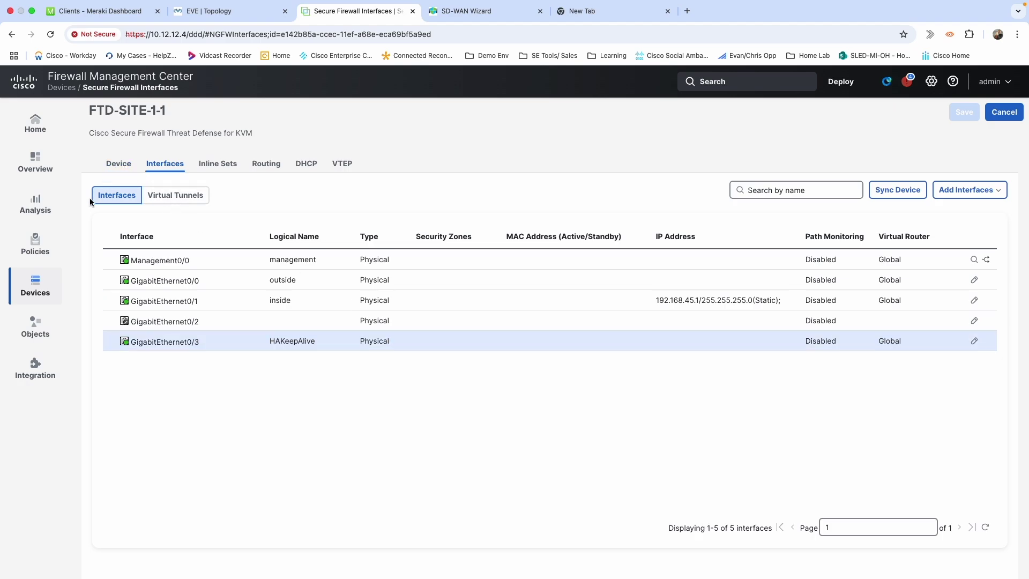
{"action": "left_click", "coordinate": [36, 287]}
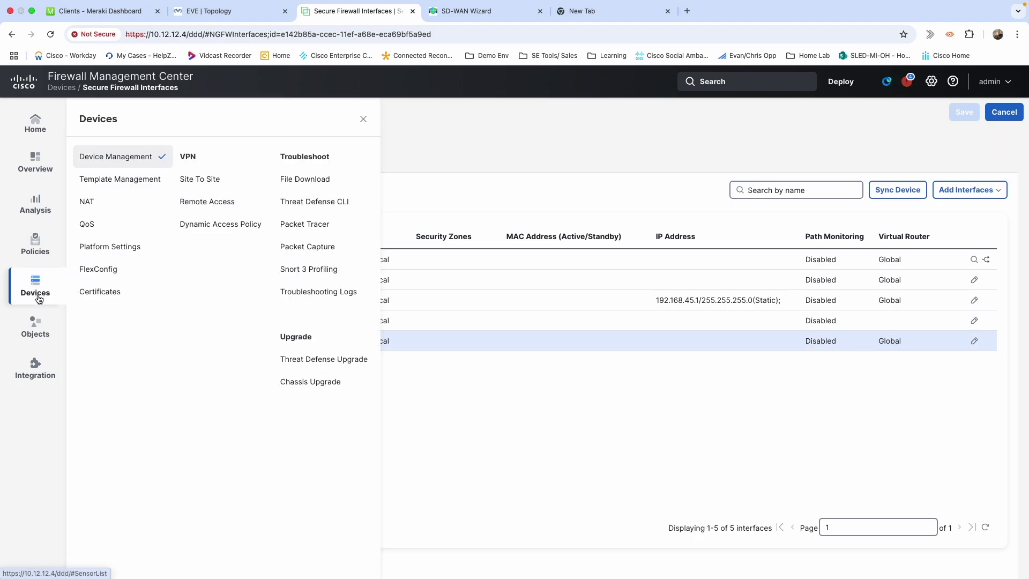
Start a new high-availability pair named FTD-SITE-1-HA from the device list
{"action": "left_click", "coordinate": [121, 166]}
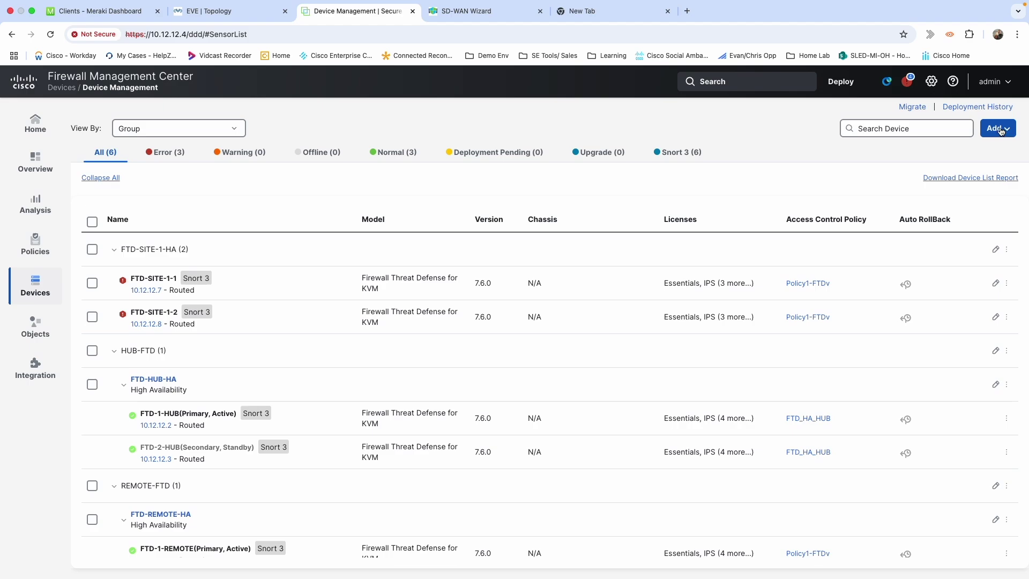
{"action": "left_click", "coordinate": [999, 129]}
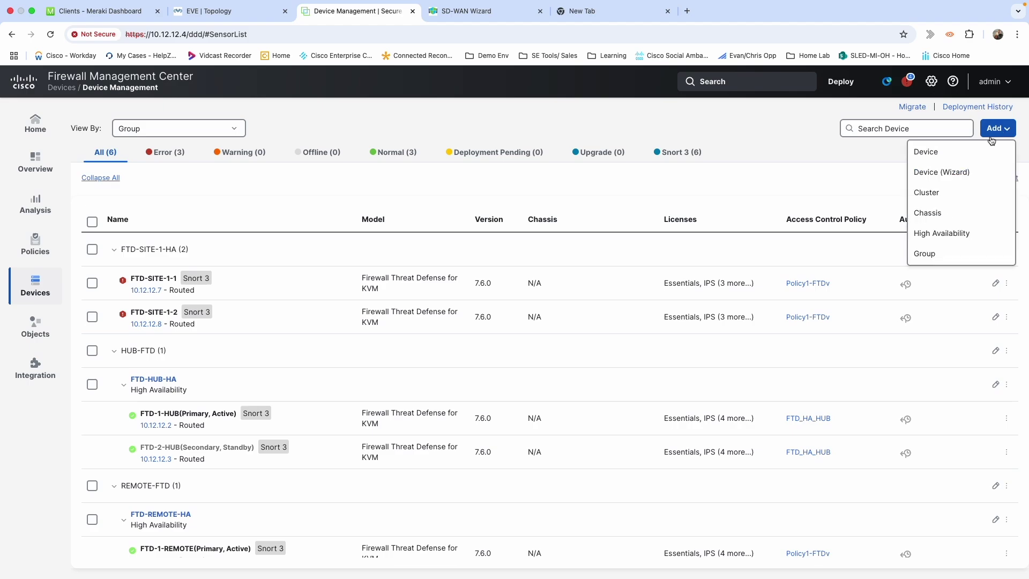
{"action": "left_click", "coordinate": [960, 235]}
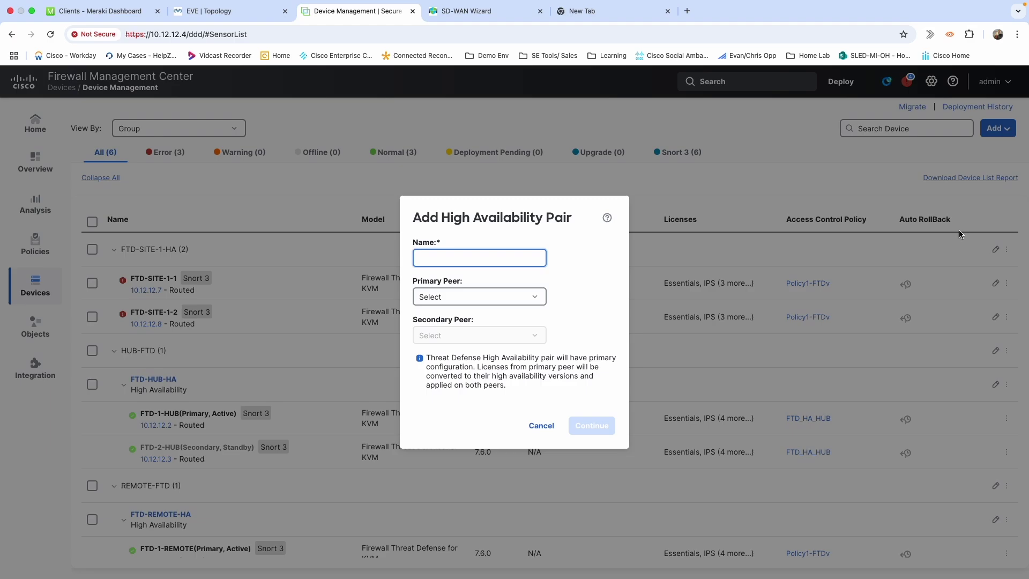
{"action": "left_click", "coordinate": [529, 296]}
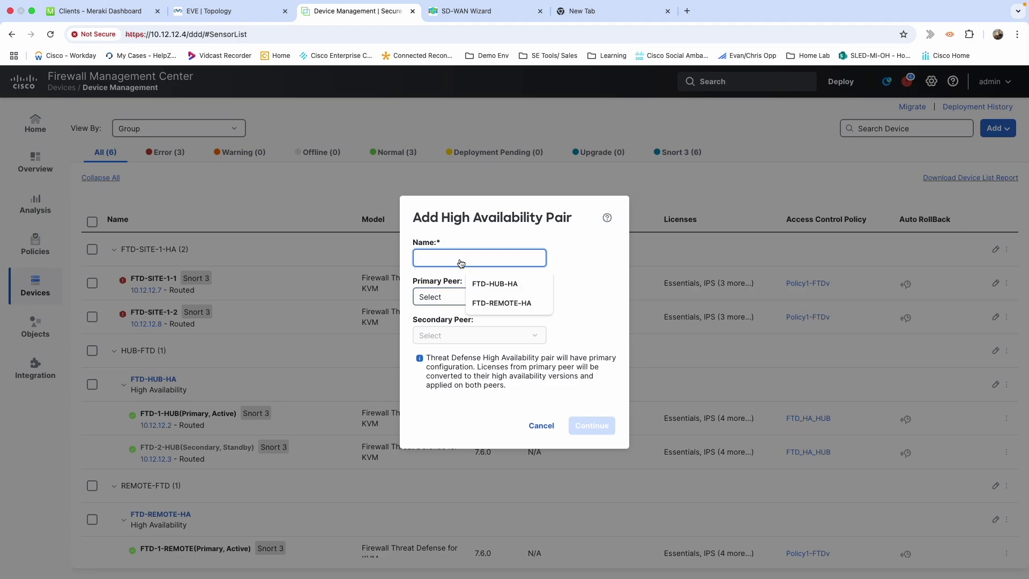
{"action": "type", "text": "FTD-SITE-"}
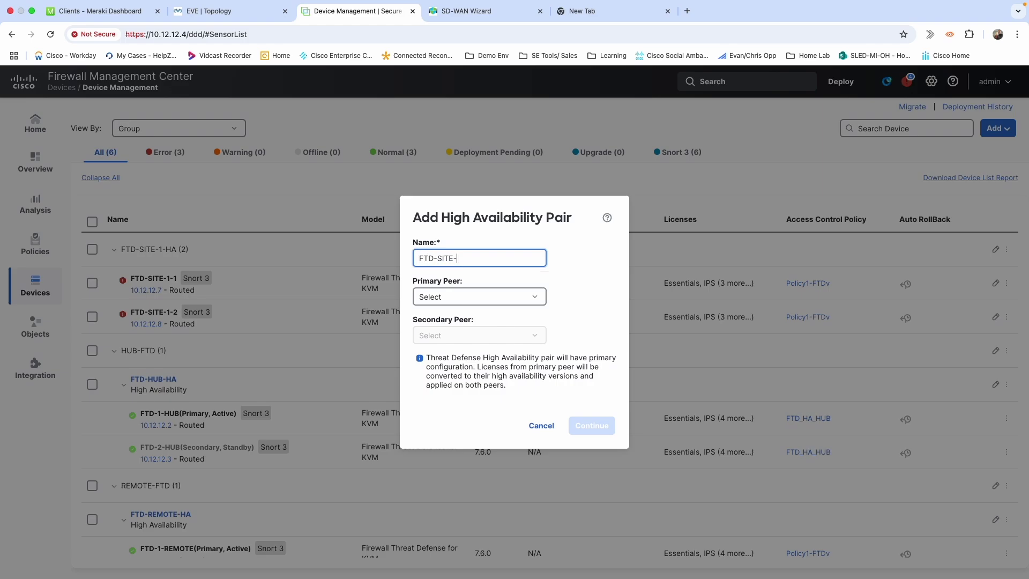
{"action": "type", "text": "1-HA"}
Set FTD-SITE-1-1 as primary and FTD-SITE-1-2 as secondary, accepting the Snort restart warning
{"action": "left_click", "coordinate": [486, 296]}
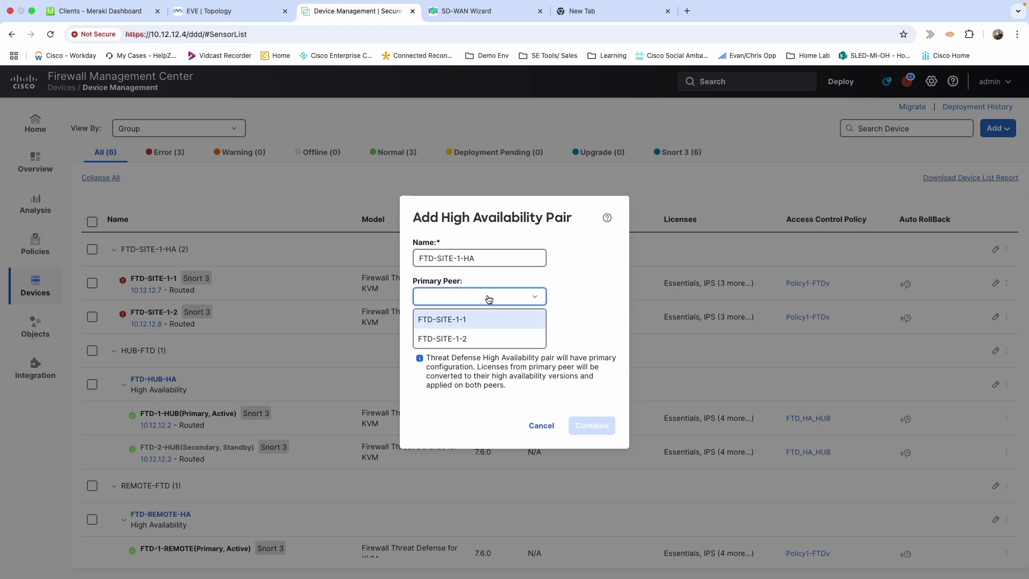
{"action": "left_click", "coordinate": [459, 320]}
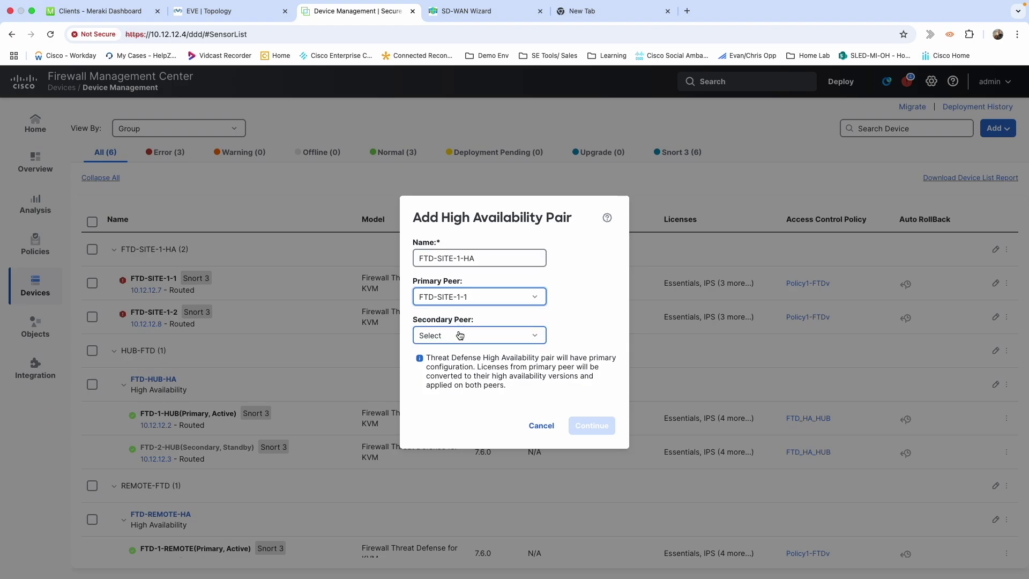
{"action": "left_click", "coordinate": [460, 336]}
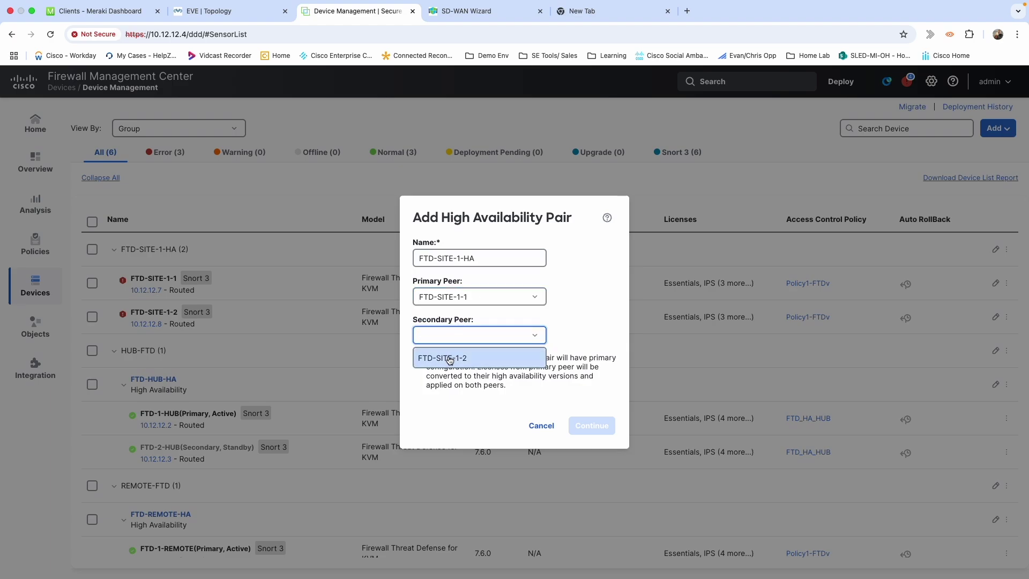
{"action": "left_click", "coordinate": [450, 358]}
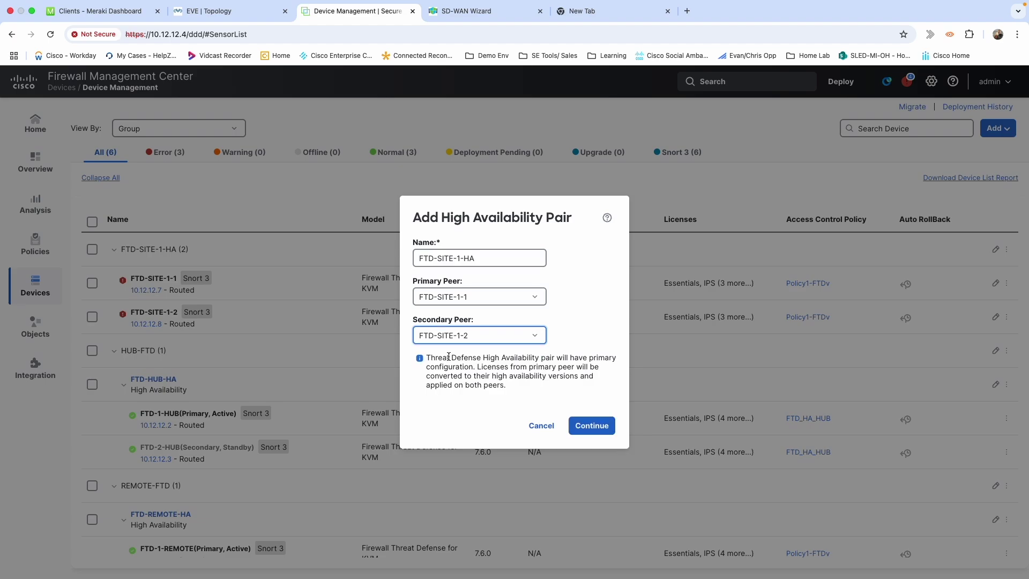
{"action": "left_click", "coordinate": [582, 428]}
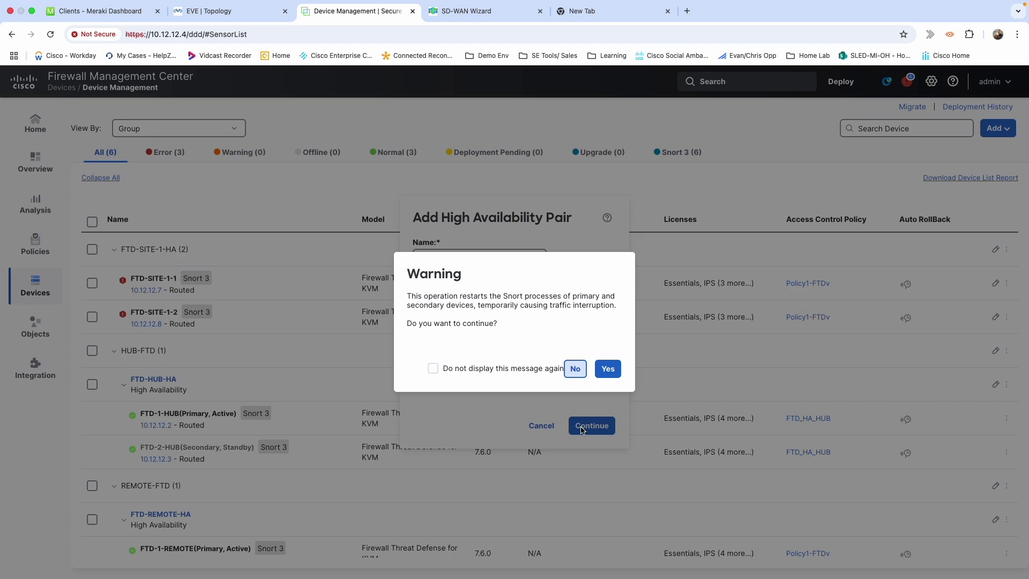
{"action": "left_click", "coordinate": [608, 368]}
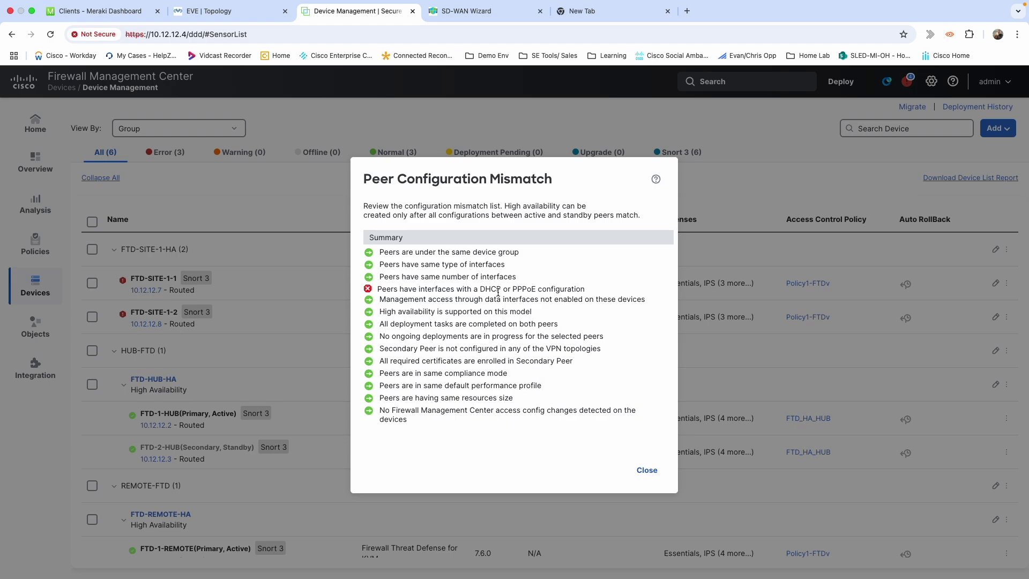
Pinpoint the DHCP/PPPoE interface mismatch, then close the summary and cancel the Add High Availability Pair dialog
{"action": "left_click_drag", "start_coordinate": [500, 293], "coordinate": [475, 293]}
{"action": "left_click", "coordinate": [645, 470]}
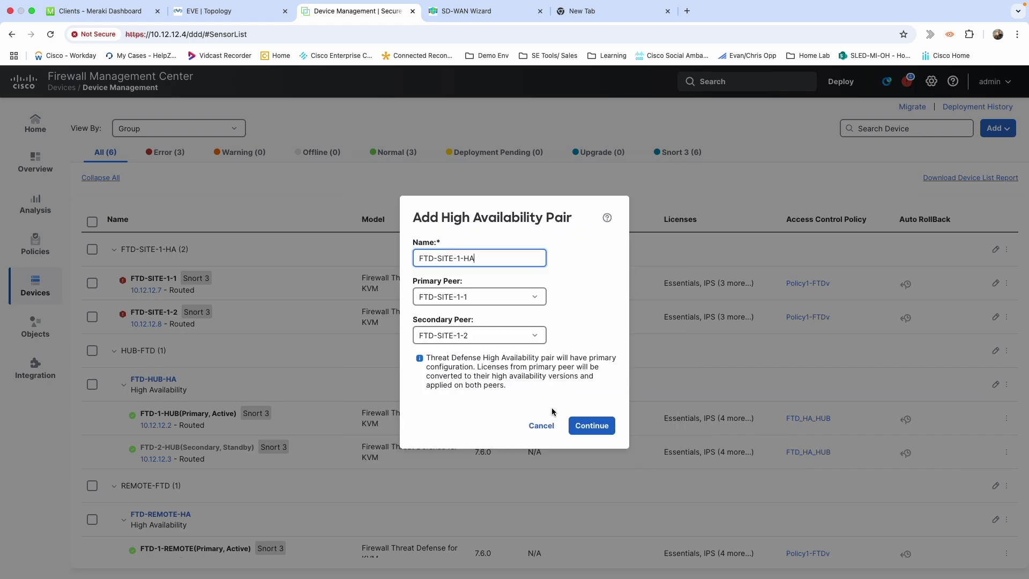
{"action": "left_click", "coordinate": [545, 437]}
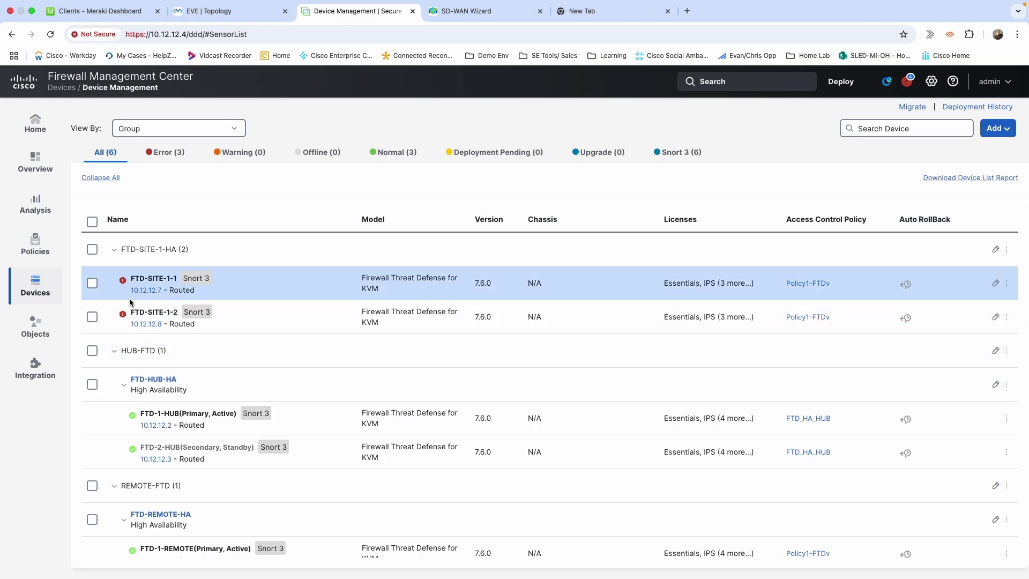
Switch FTD-SITE-1-1's GigabitEthernet0/0 IPv4 type from DHCP to Use Static IP and save
{"action": "left_click", "coordinate": [149, 279]}
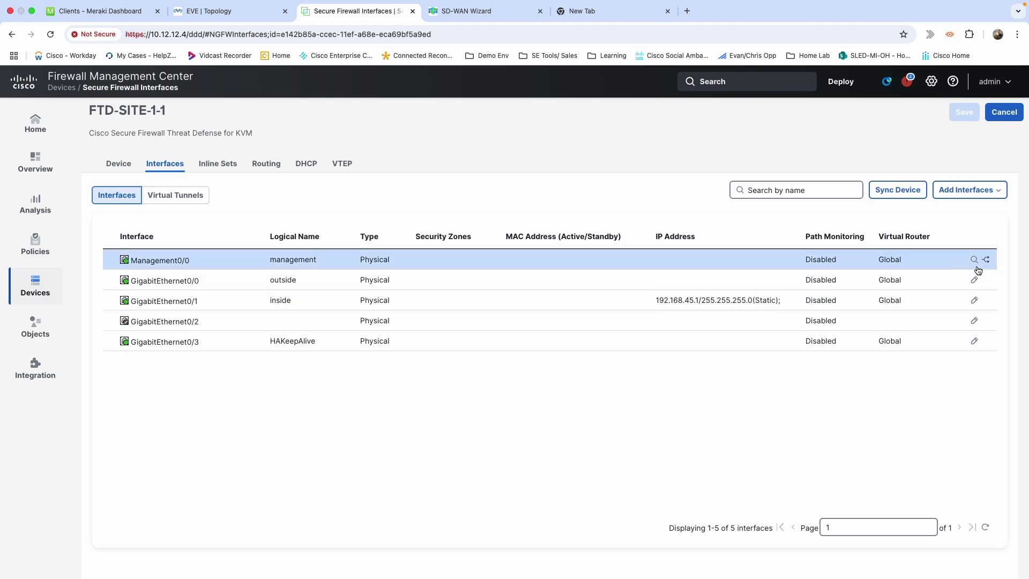
{"action": "left_click", "coordinate": [980, 285]}
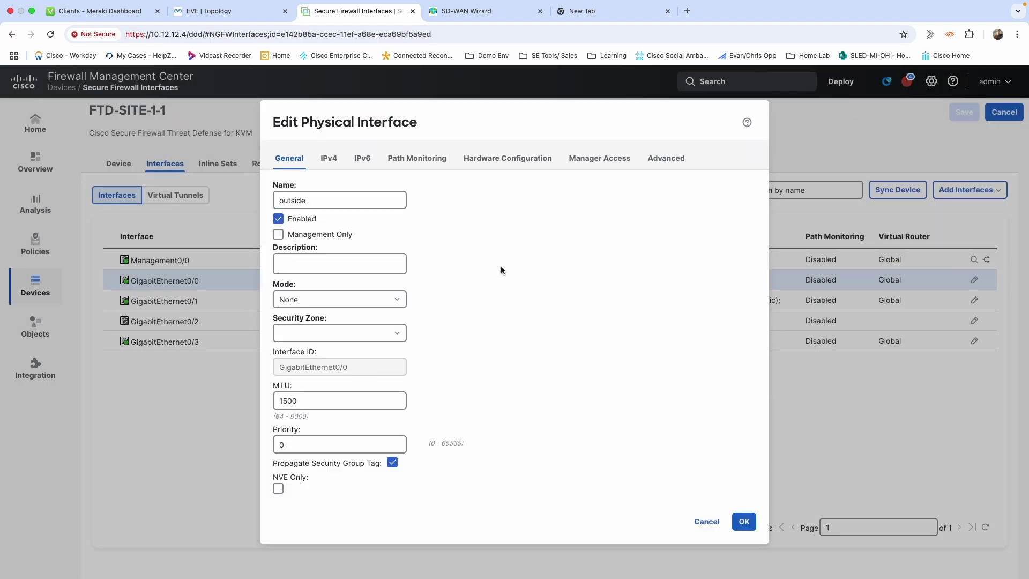
{"action": "left_click", "coordinate": [327, 159]}
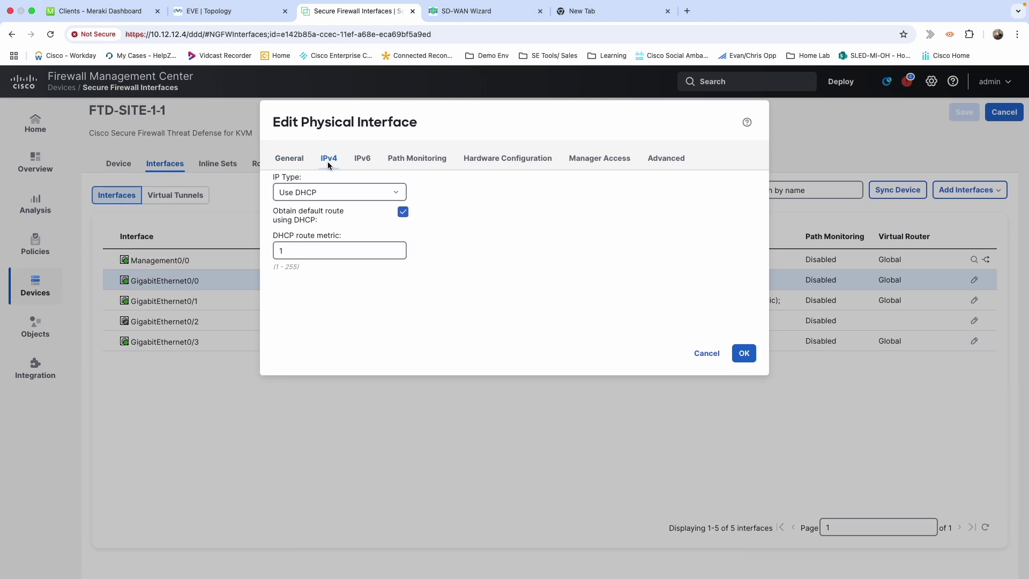
{"action": "left_click", "coordinate": [338, 193]}
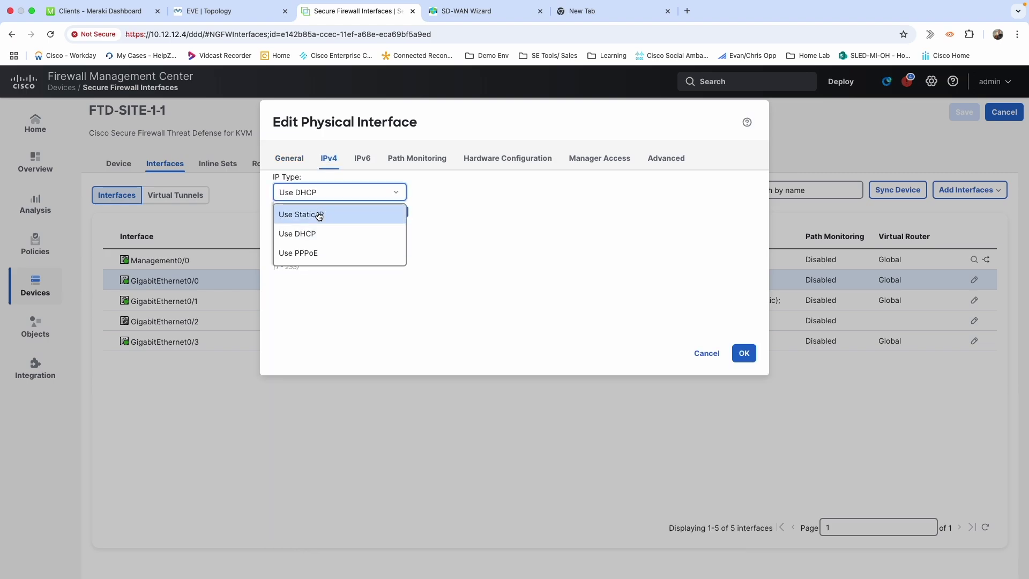
{"action": "left_click", "coordinate": [318, 212]}
{"action": "left_click", "coordinate": [740, 352]}
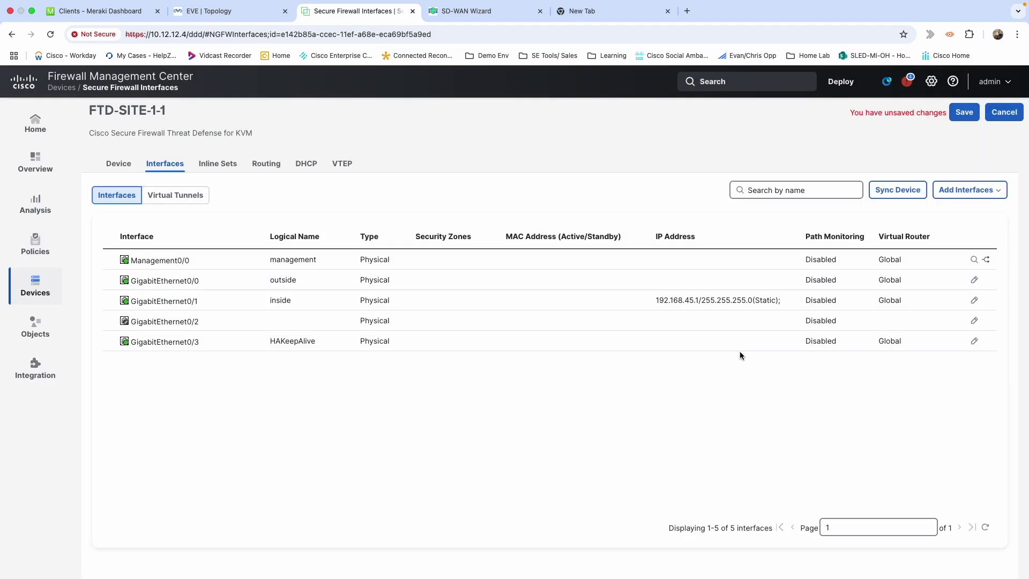
{"action": "left_click", "coordinate": [964, 114]}
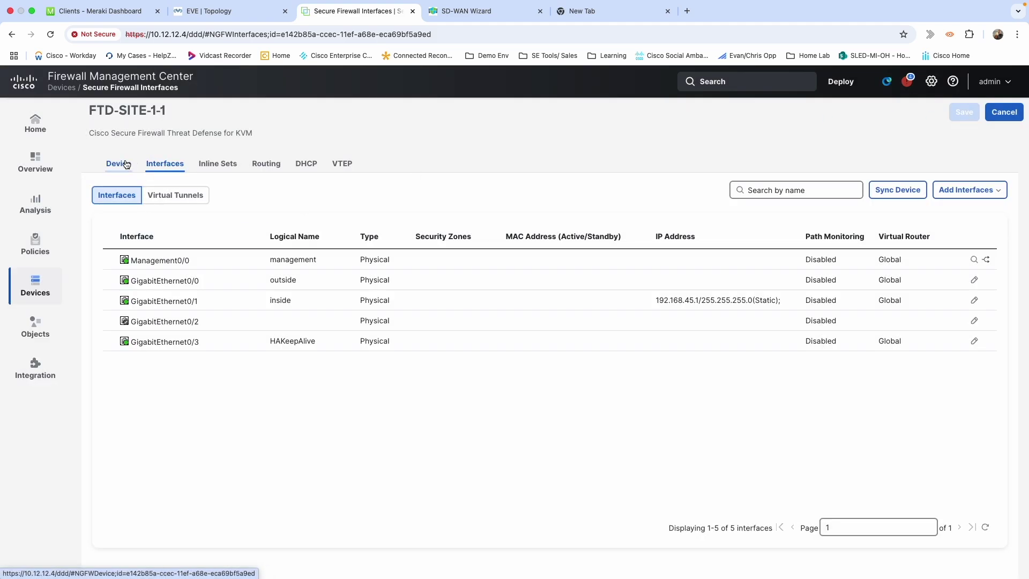
{"action": "left_click", "coordinate": [126, 164]}
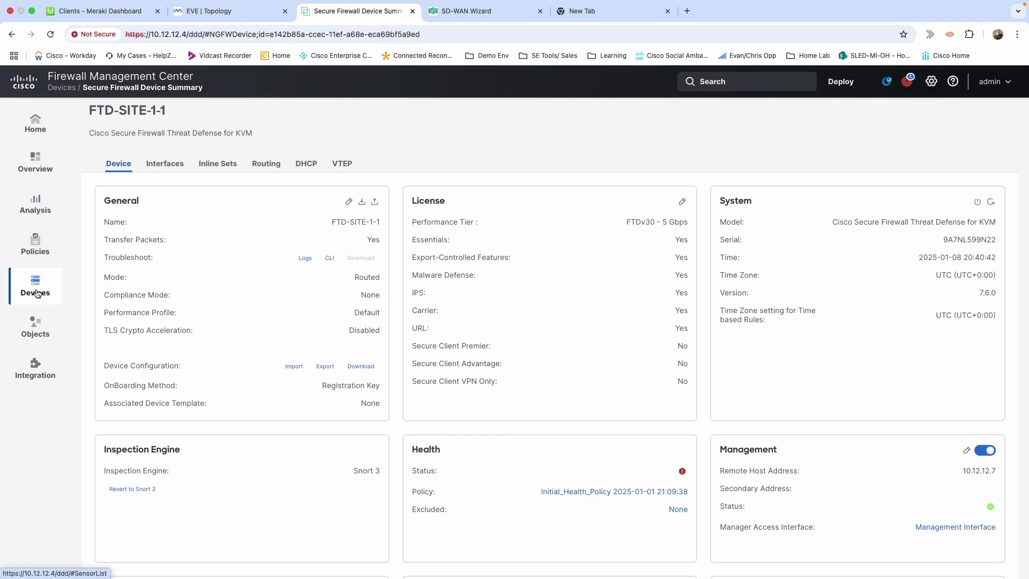
{"action": "left_click", "coordinate": [33, 289]}
Switch FTD-SITE-1-2's GigabitEthernet0/0 IPv4 type from DHCP to Use Static IP and save
{"action": "left_click", "coordinate": [122, 157]}
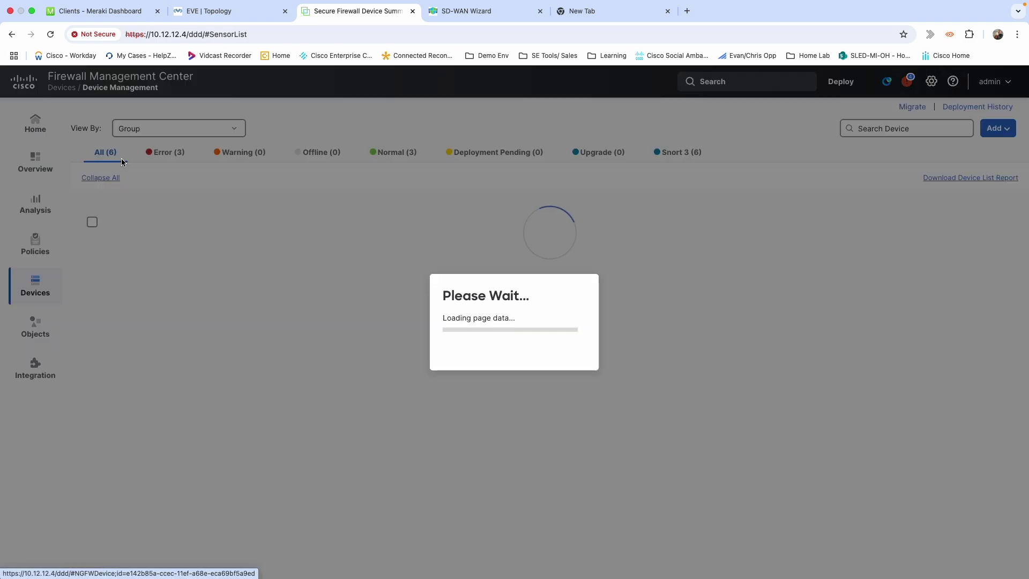
{"action": "mouse_move", "coordinate": [160, 280]}
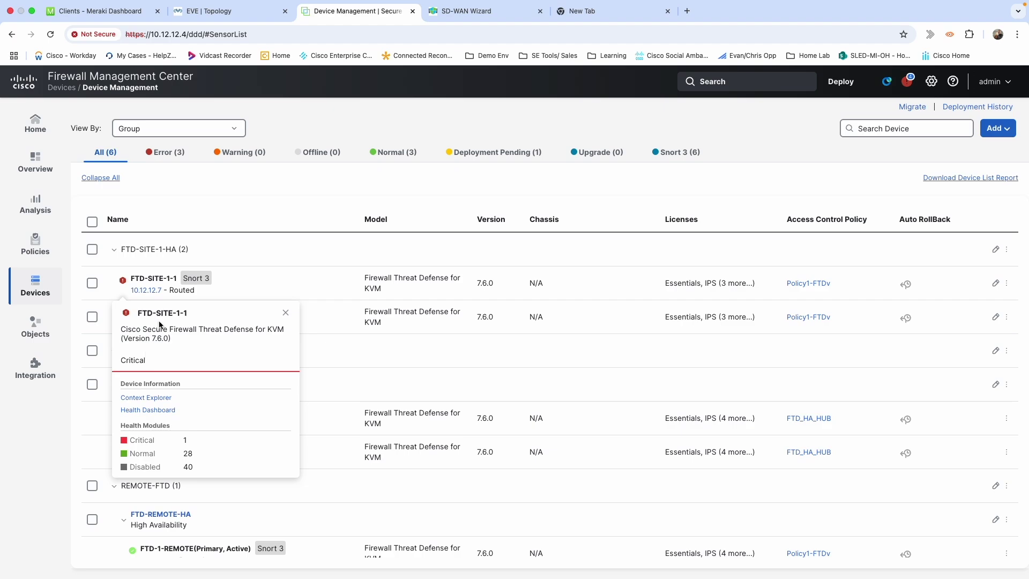
{"action": "left_click", "coordinate": [153, 314]}
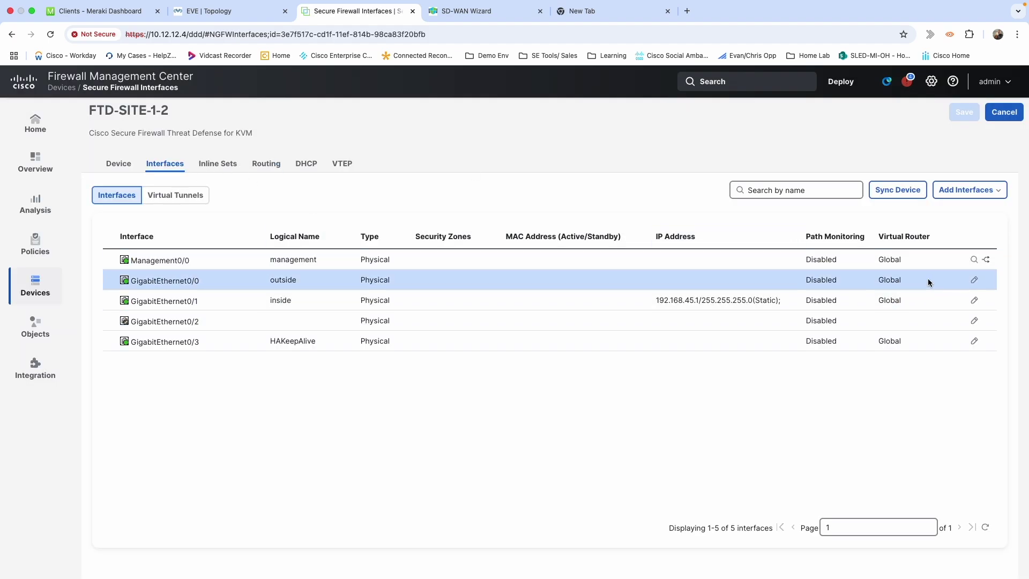
{"action": "left_click", "coordinate": [973, 280]}
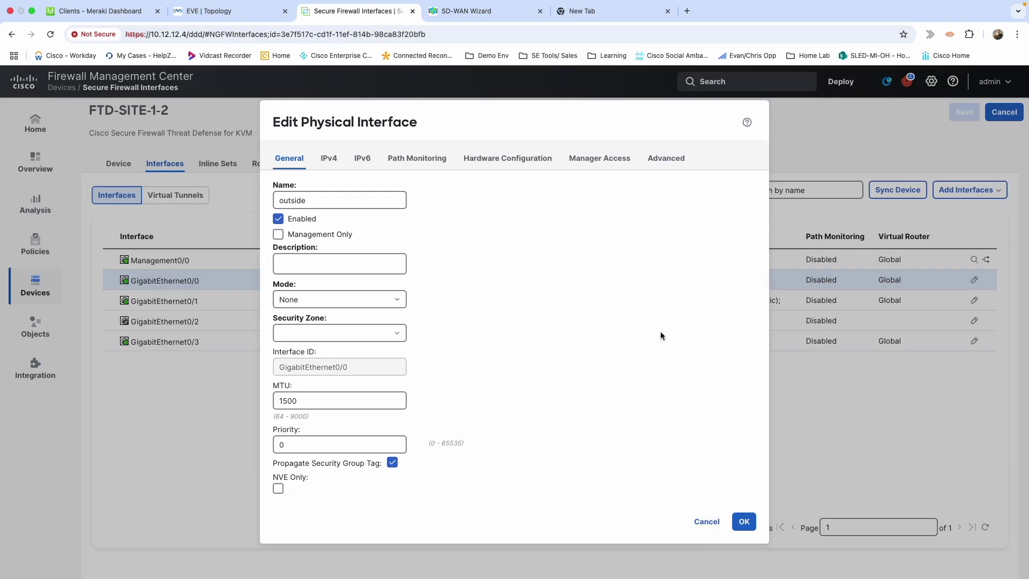
{"action": "left_click", "coordinate": [324, 159]}
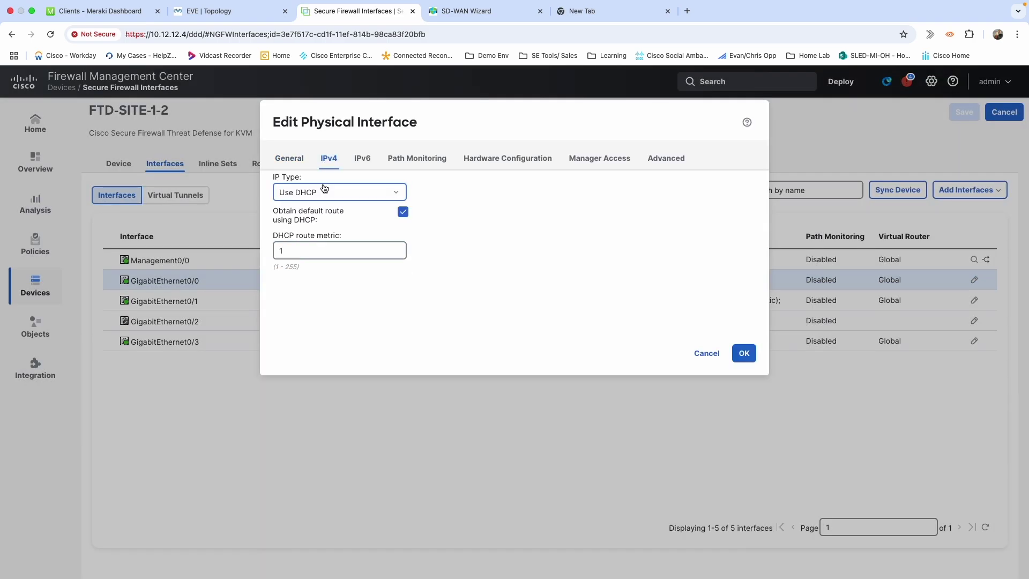
{"action": "left_click", "coordinate": [324, 192]}
{"action": "left_click", "coordinate": [303, 214]}
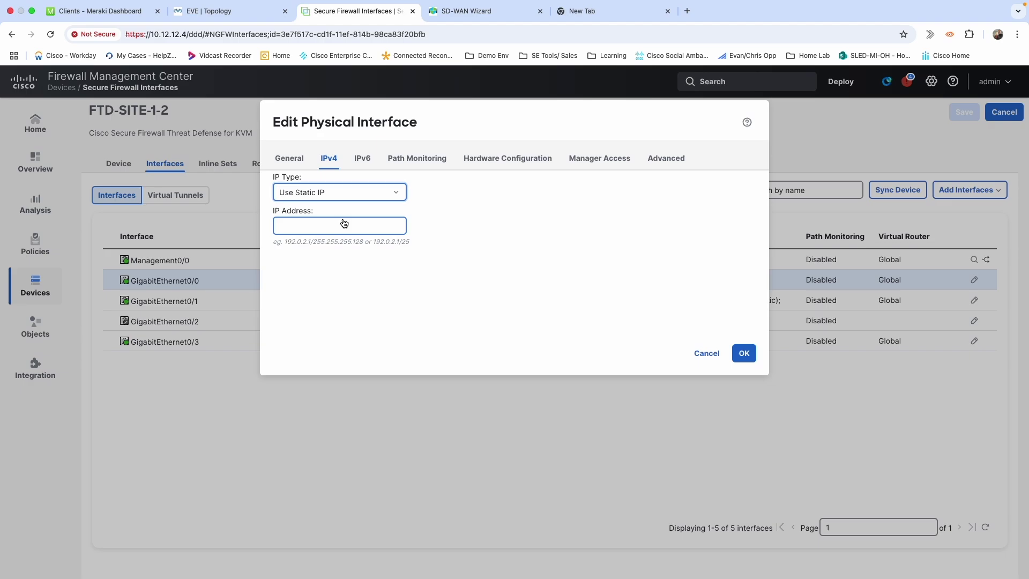
{"action": "left_click", "coordinate": [745, 355]}
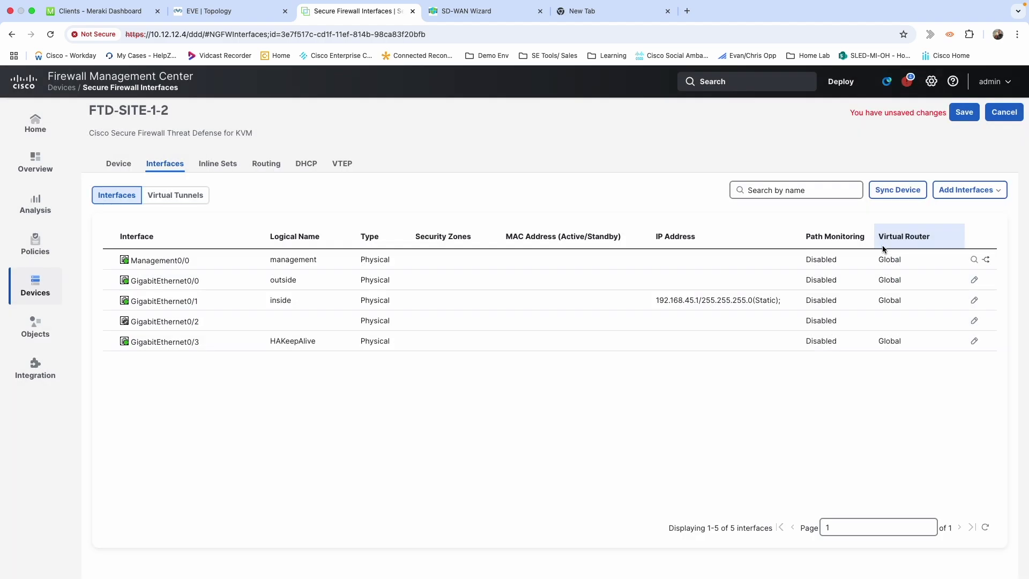
{"action": "left_click", "coordinate": [965, 116]}
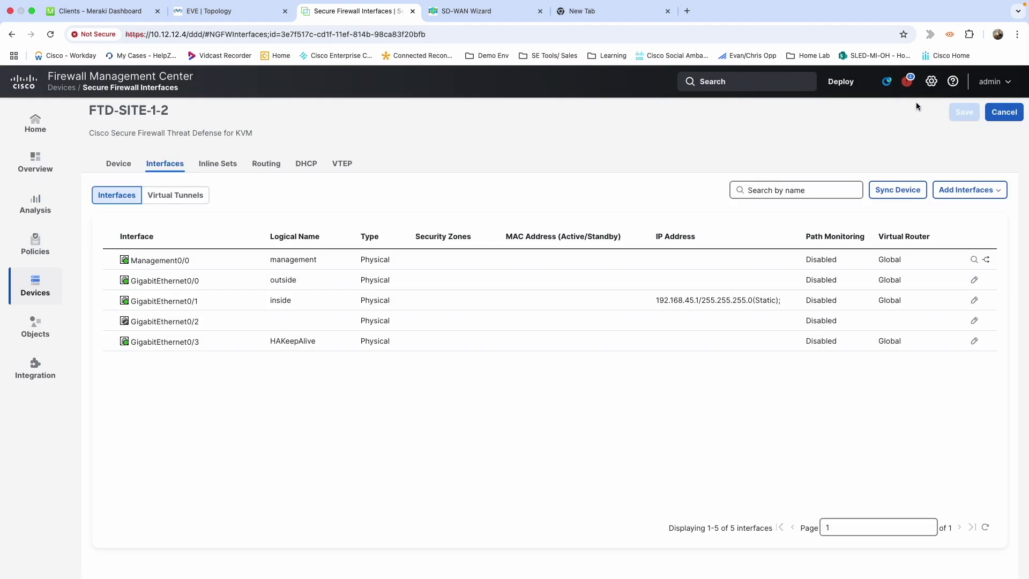
Deploy all pending changes to FTD-SITE-1-1 and FTD-SITE-1-2 and wait until both complete
{"action": "left_click", "coordinate": [841, 83]}
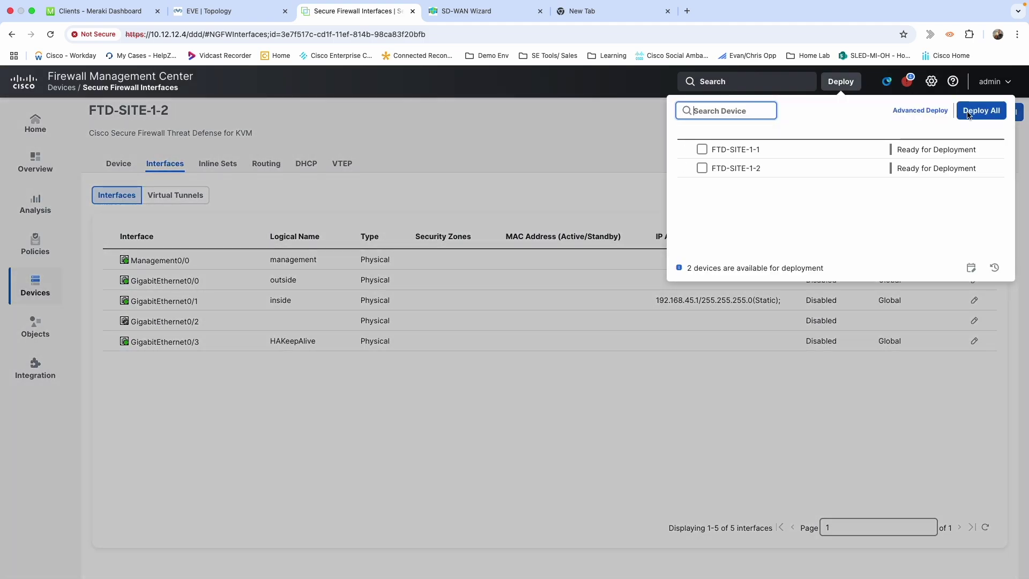
{"action": "left_click", "coordinate": [970, 114]}
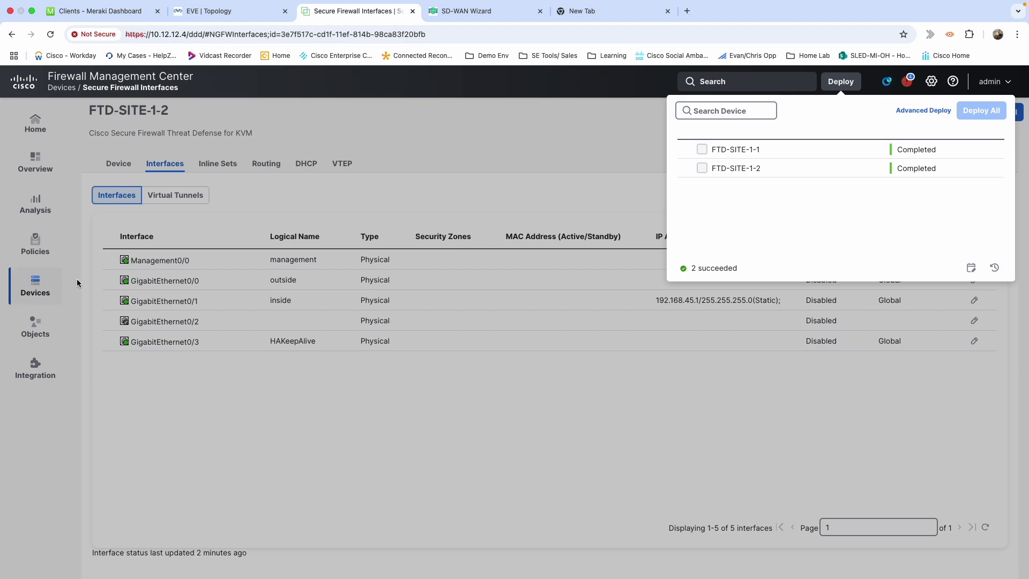
{"action": "left_click", "coordinate": [33, 287]}
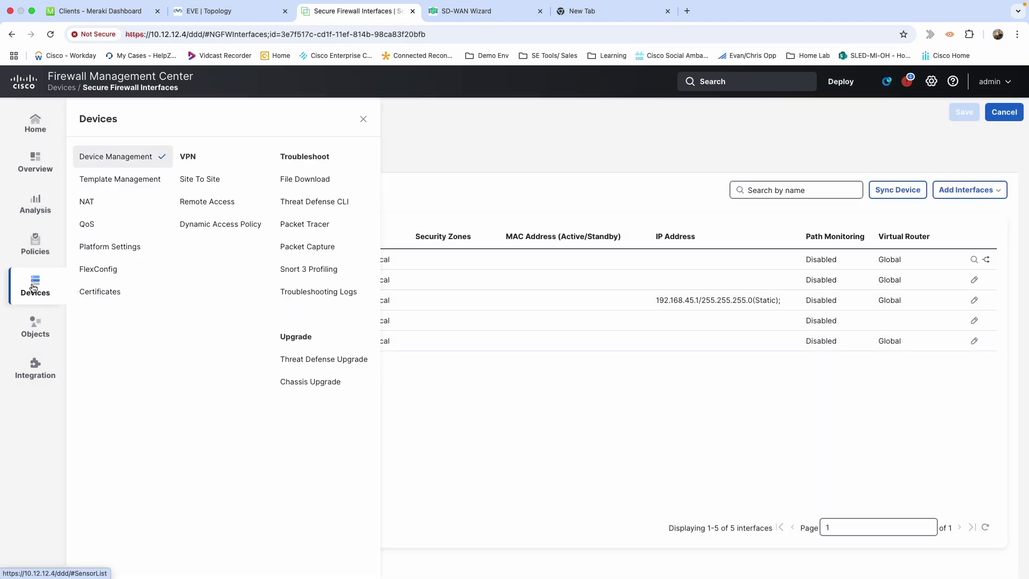
Start a new High Availability pair named FTD-SITE-1-HA
{"action": "left_click", "coordinate": [104, 168]}
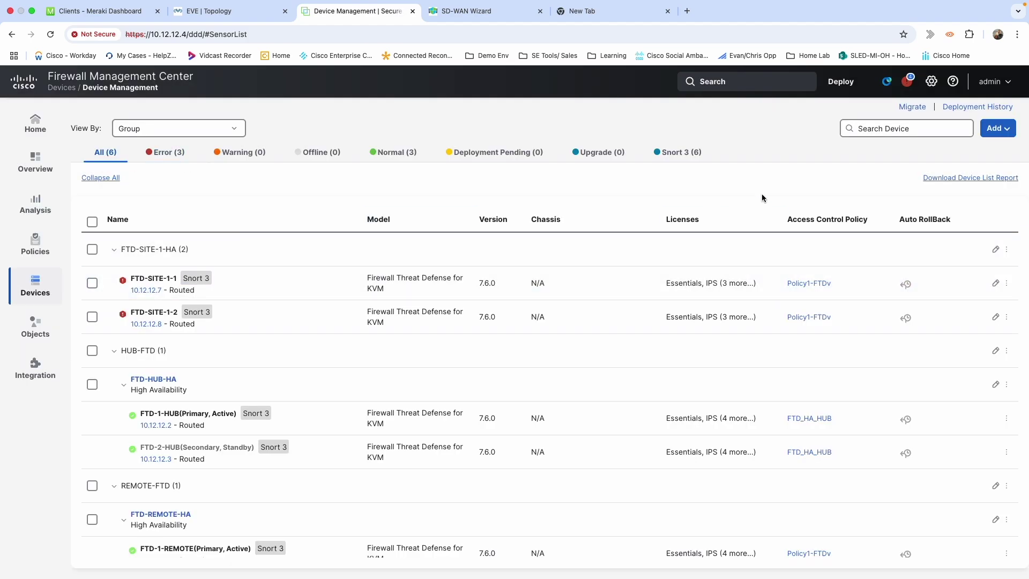
{"action": "left_click", "coordinate": [996, 128]}
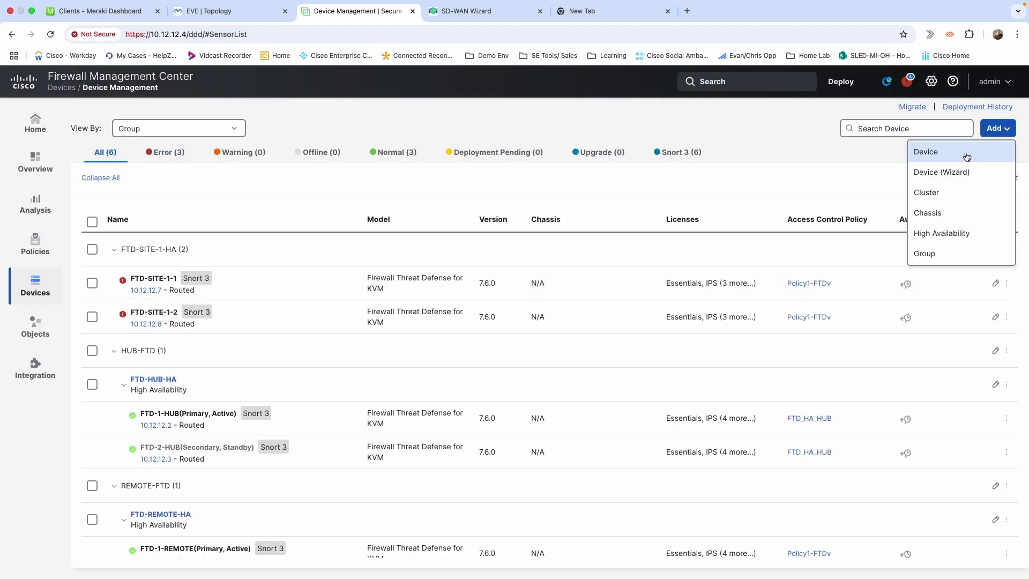
{"action": "left_click", "coordinate": [932, 239]}
{"action": "left_click", "coordinate": [453, 259]}
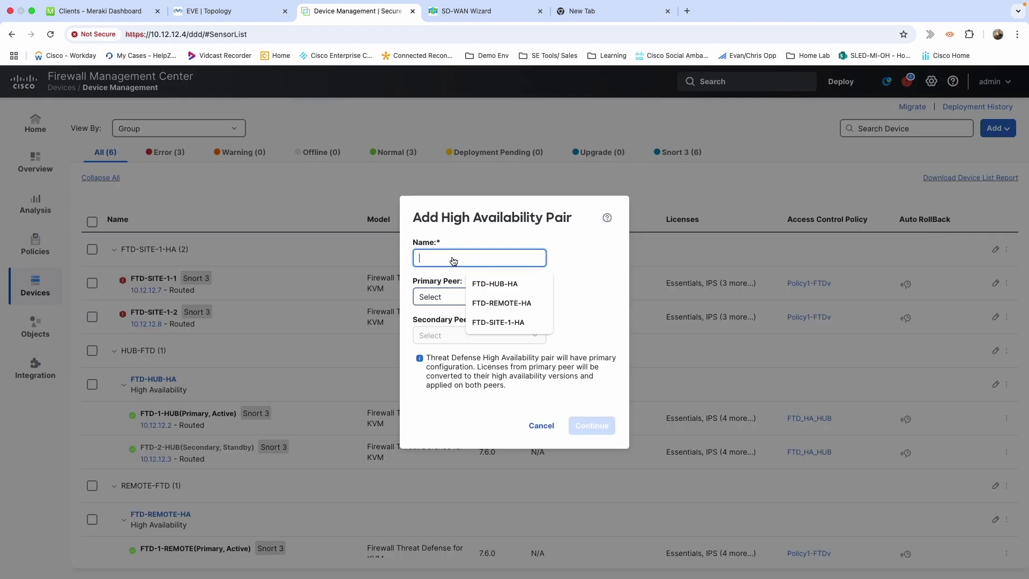
{"action": "left_click", "coordinate": [498, 322]}
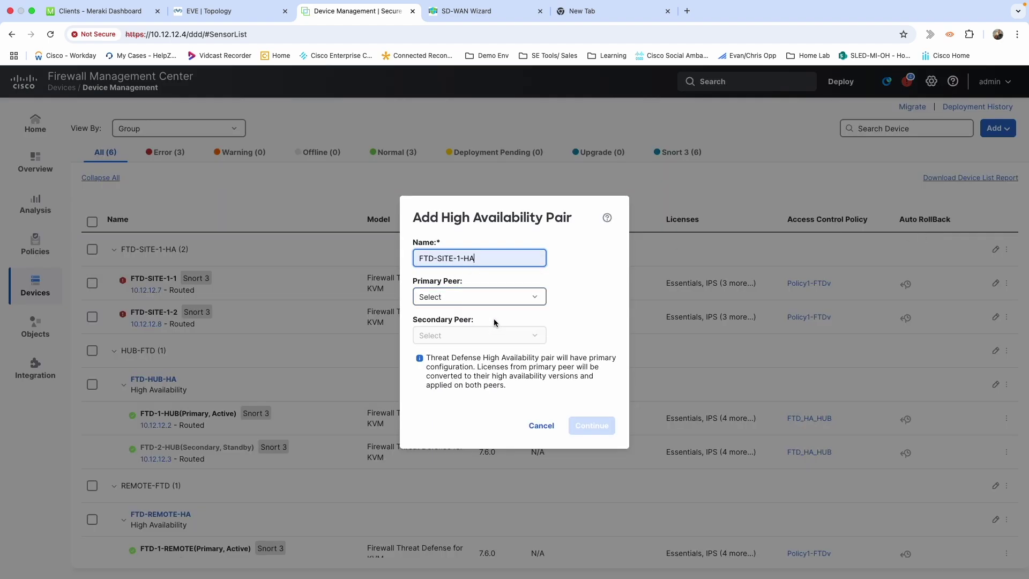
Choose FTD-SITE-1-1 as primary and FTD-SITE-1-2 as secondary peer, then accept the Snort restart warning
{"action": "left_click", "coordinate": [473, 294]}
{"action": "left_click", "coordinate": [460, 316]}
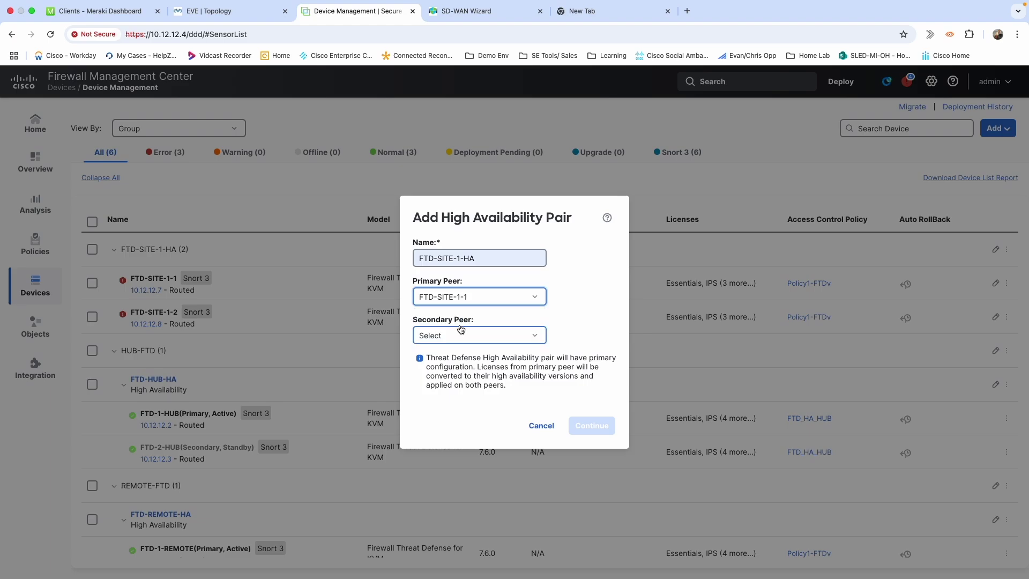
{"action": "left_click", "coordinate": [462, 336]}
{"action": "left_click", "coordinate": [462, 357]}
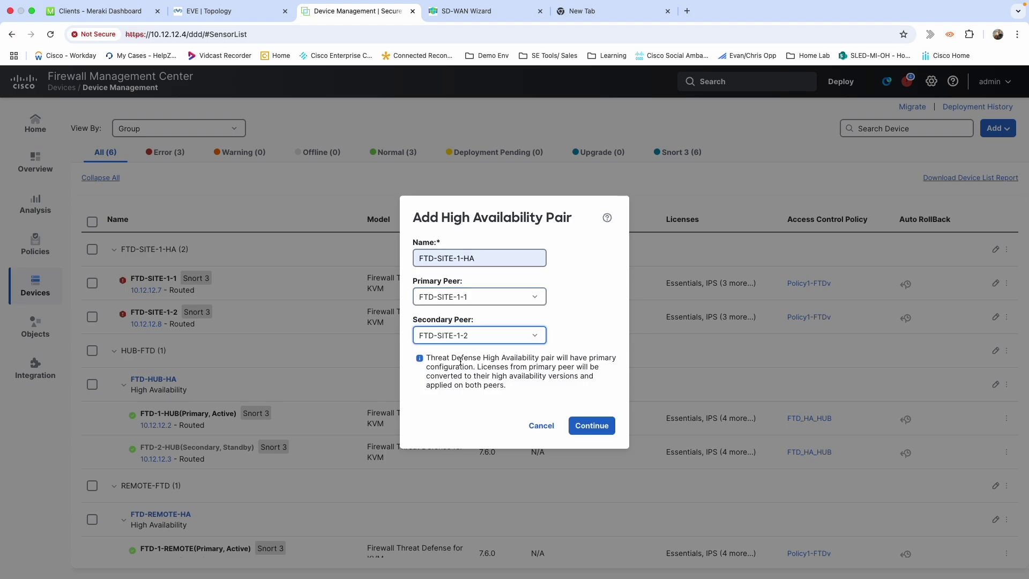
{"action": "left_click", "coordinate": [595, 427]}
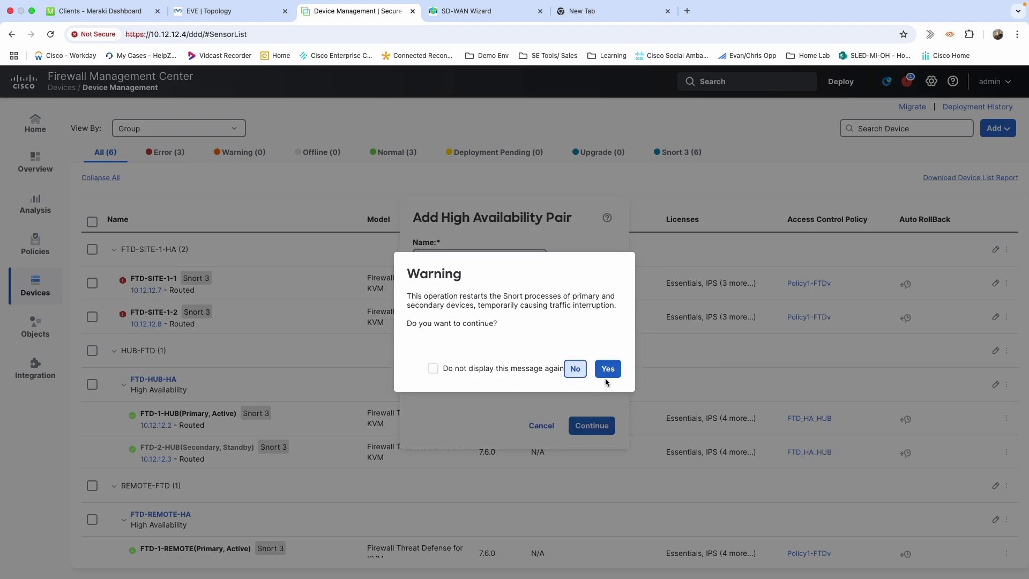
{"action": "left_click", "coordinate": [607, 368]}
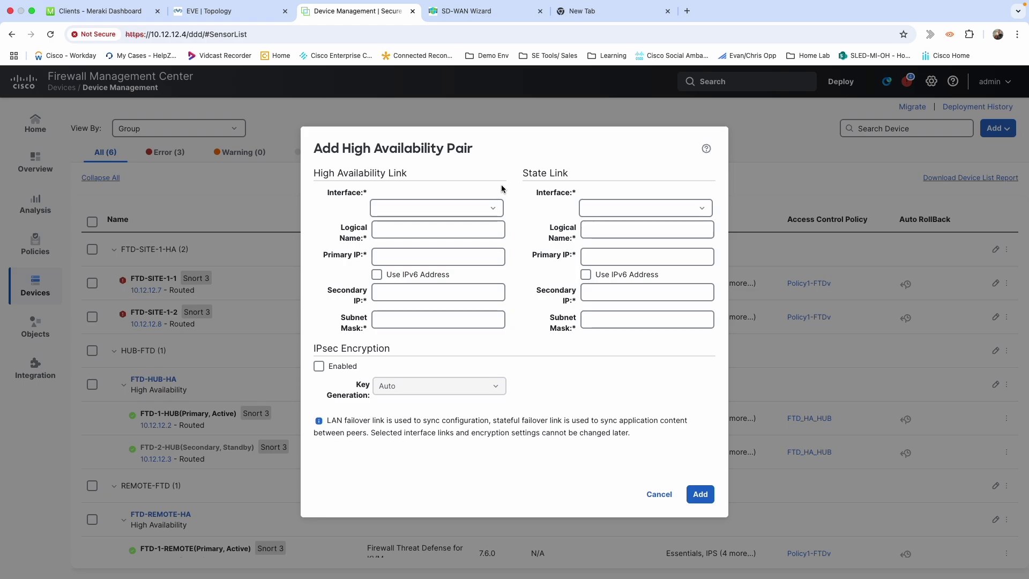
Browse the state and failover link interface lists, confirming GigabitEthernet0/3 is available
{"action": "left_click", "coordinate": [620, 208]}
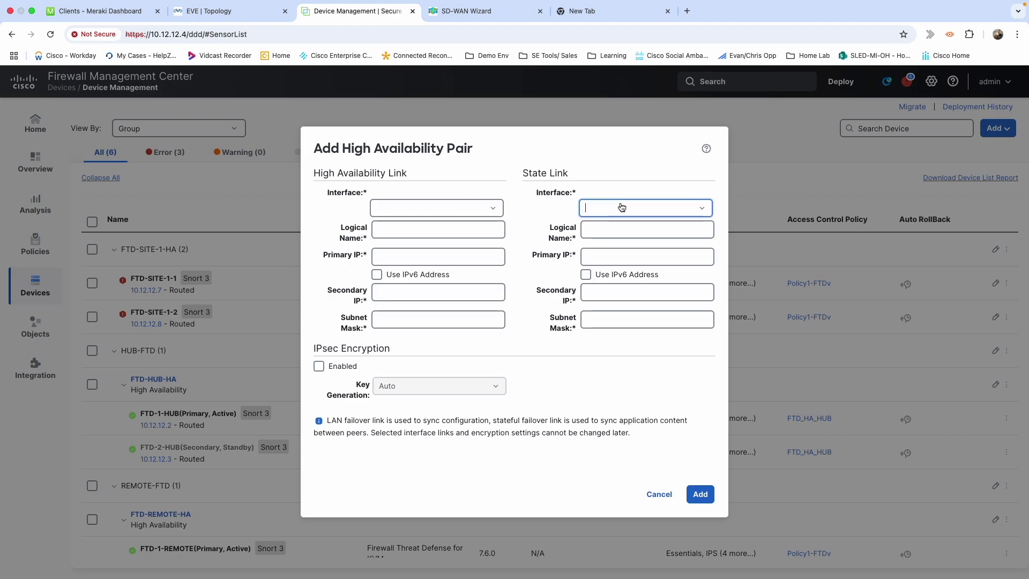
{"action": "left_click", "coordinate": [701, 208]}
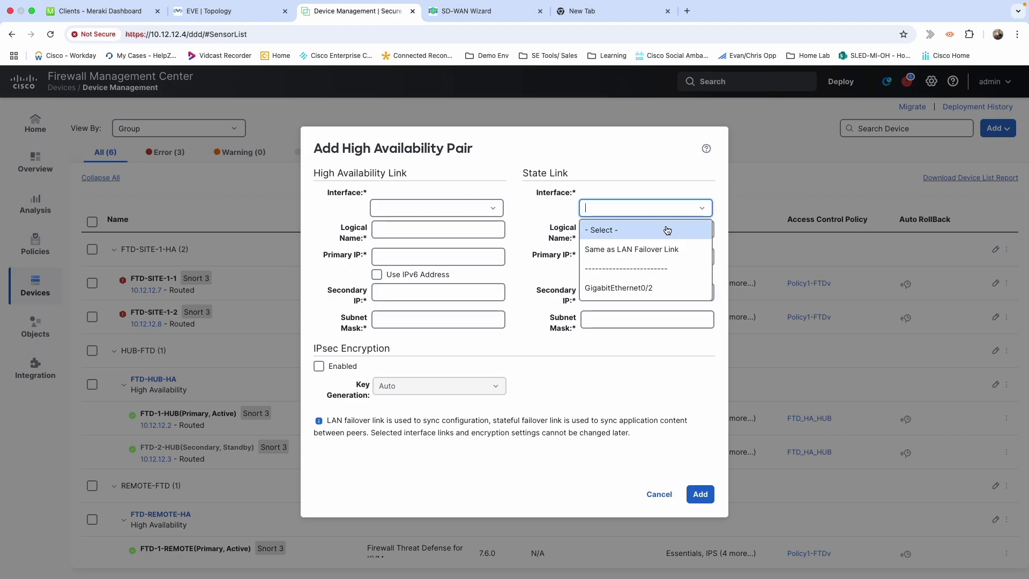
{"action": "left_click", "coordinate": [647, 249]}
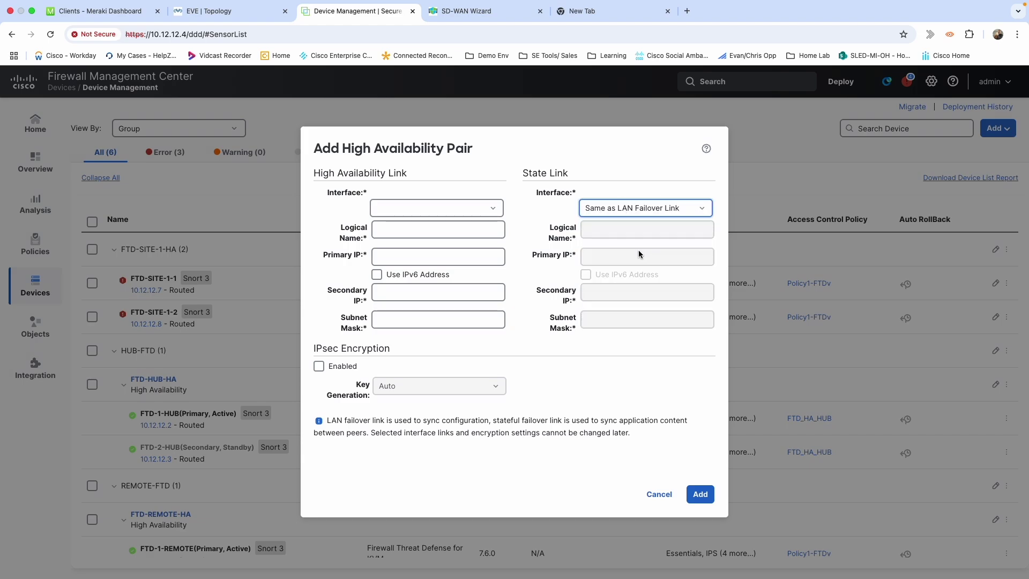
{"action": "left_click", "coordinate": [464, 212]}
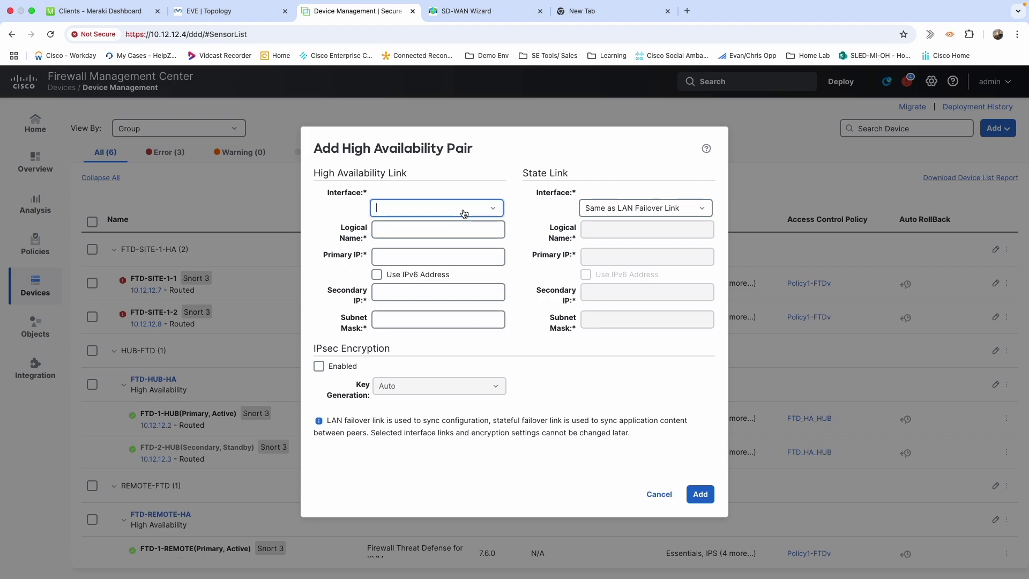
{"action": "left_click", "coordinate": [494, 210]}
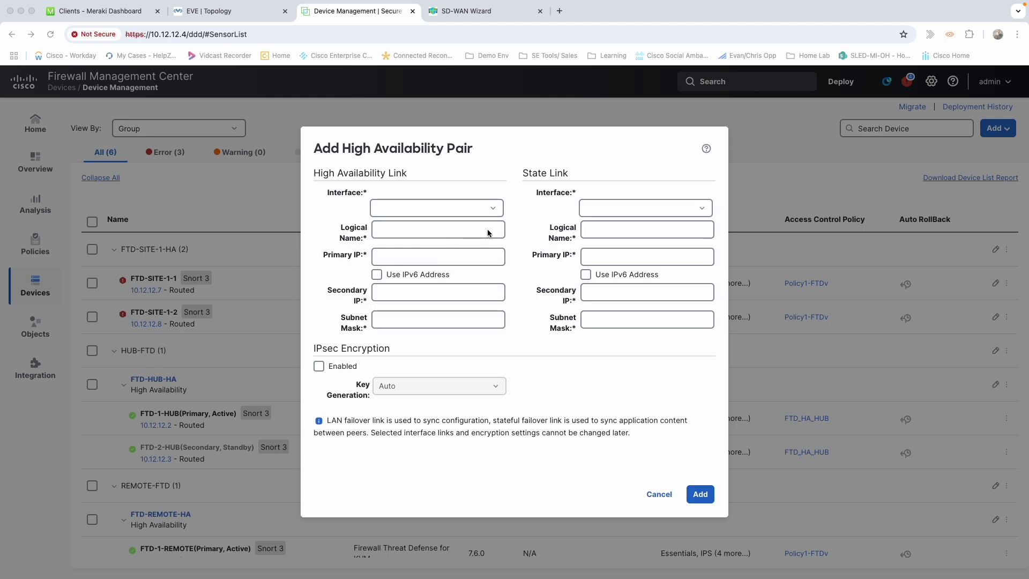
{"action": "left_click", "coordinate": [493, 208]}
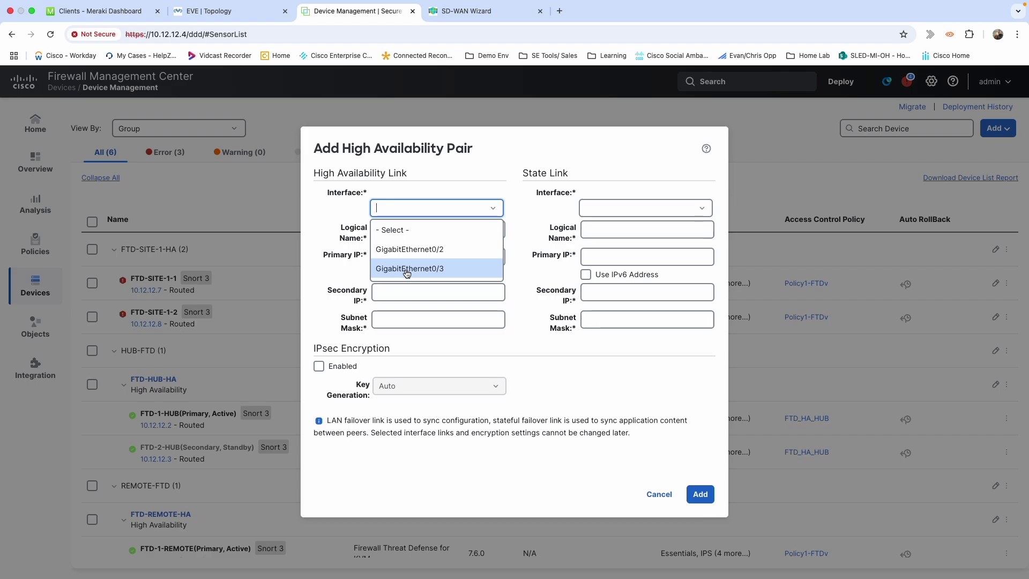
Use GigabitEthernet0/3 named HAKeepAlive as failover link, with state link Same as LAN Failover Link
{"action": "left_click", "coordinate": [406, 268]}
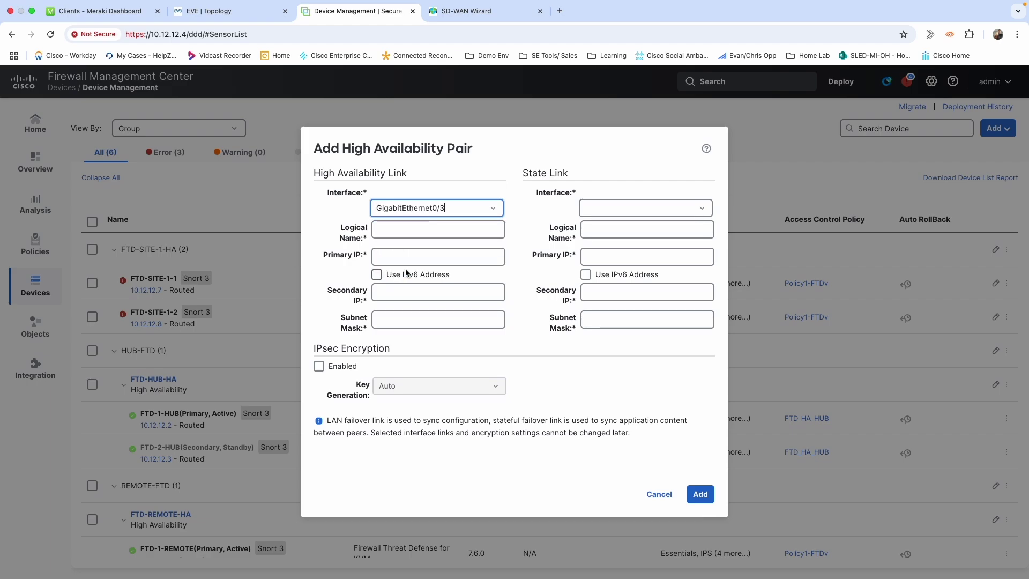
{"action": "left_click", "coordinate": [636, 209]}
{"action": "left_click", "coordinate": [699, 213]}
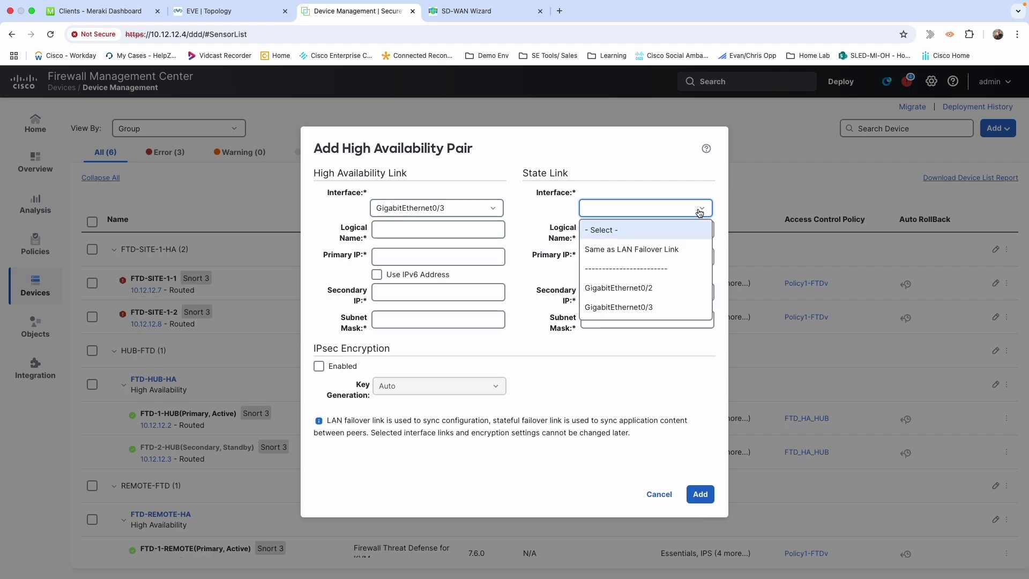
{"action": "left_click", "coordinate": [630, 250]}
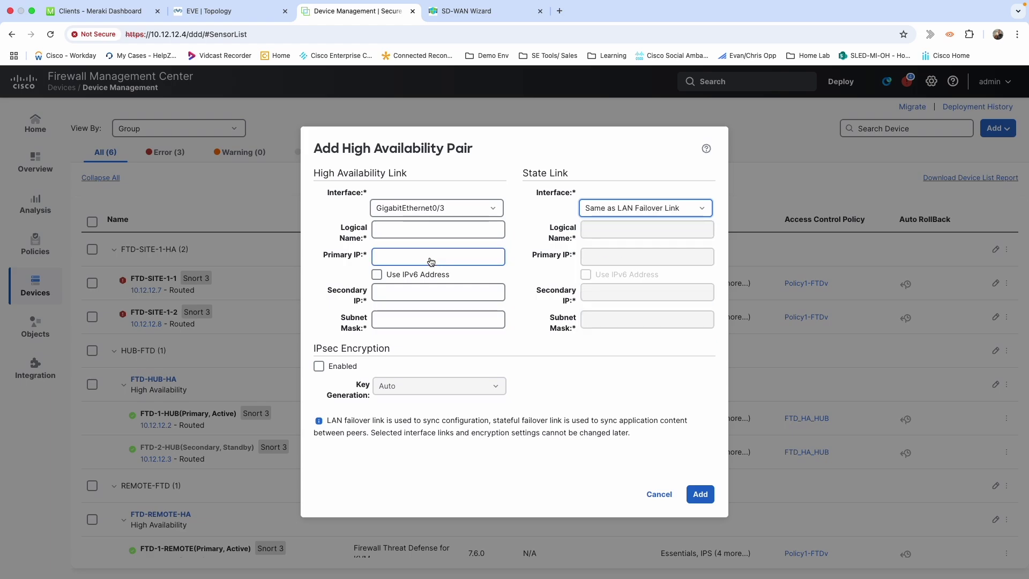
{"action": "left_click", "coordinate": [400, 231]}
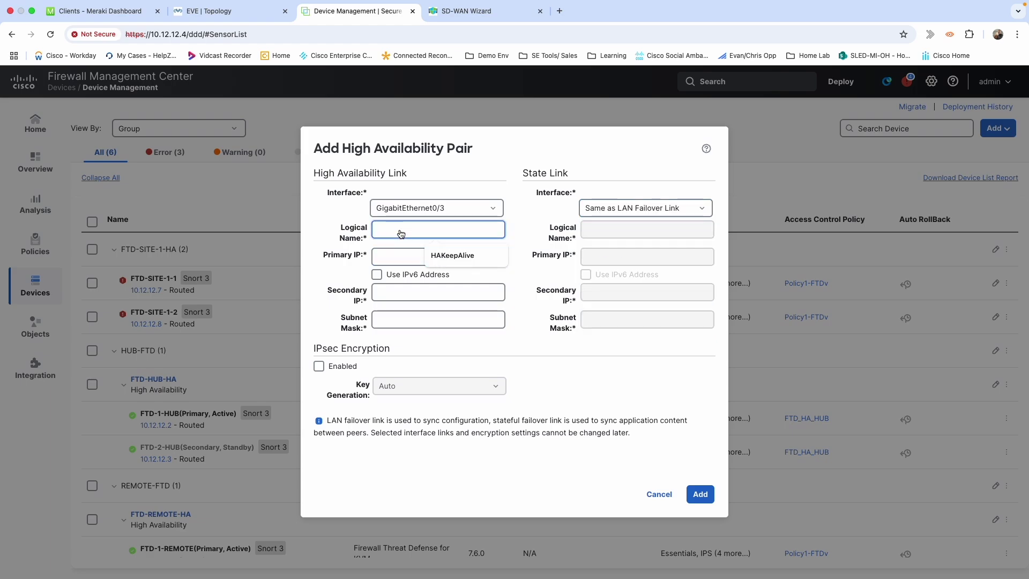
{"action": "left_click", "coordinate": [458, 257]}
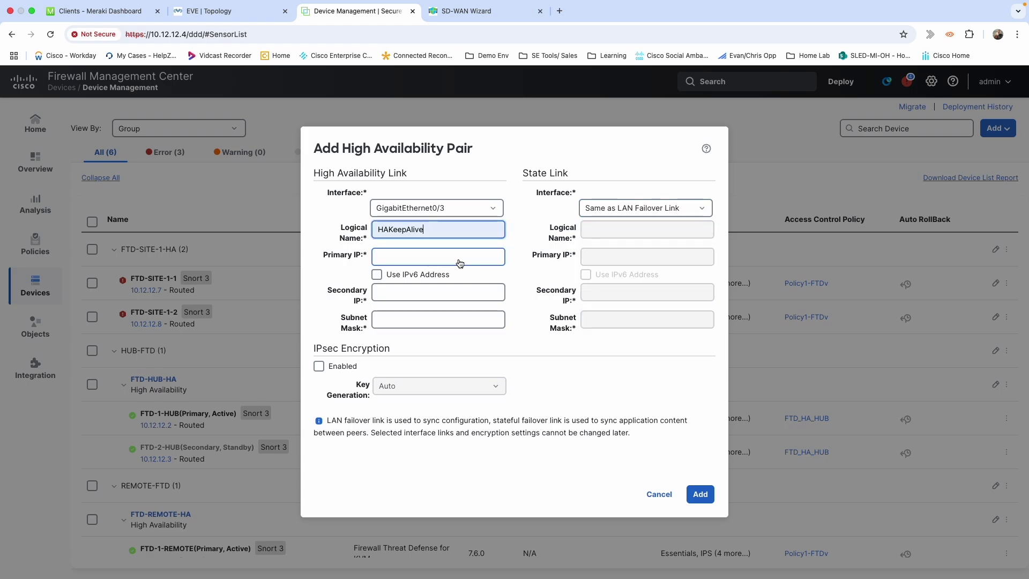
Give the link primary IP 3.3.3.1, secondary IP 3.3.3.2 and subnet mask 255.255.255.248
{"action": "left_click", "coordinate": [427, 261]}
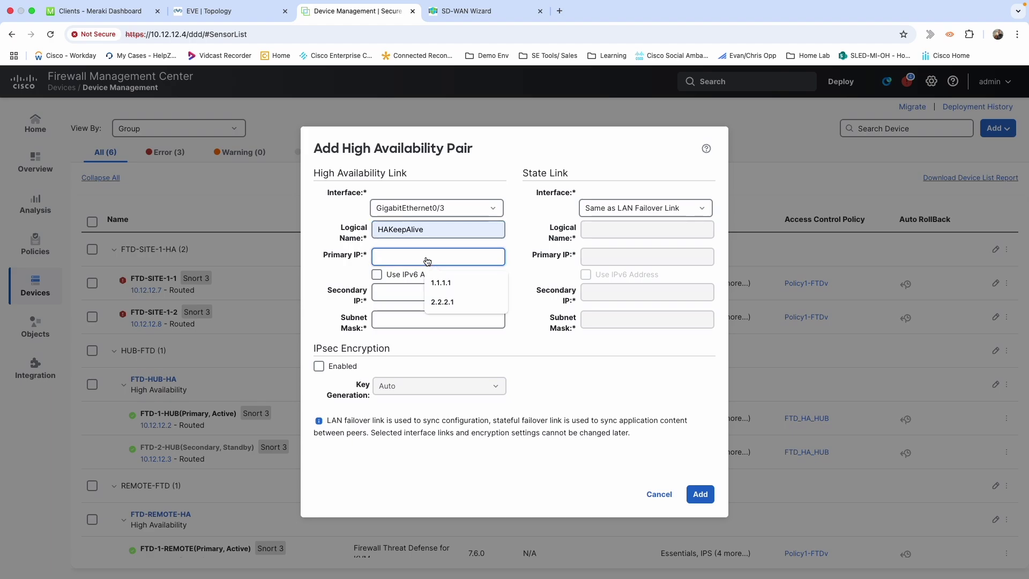
{"action": "type", "text": "3.3"}
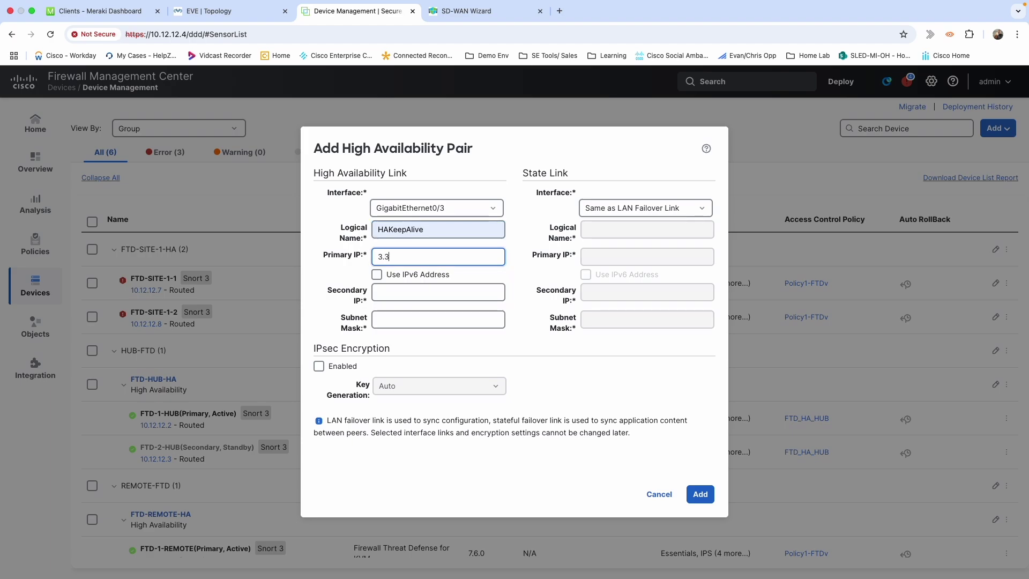
{"action": "type", "text": ".3.1"}
{"action": "left_click", "coordinate": [415, 292]}
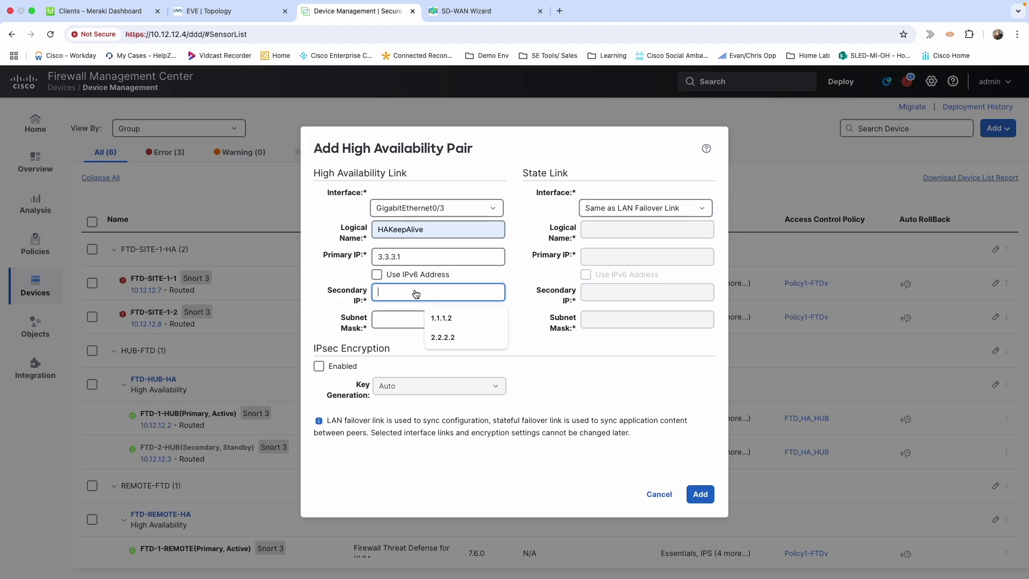
{"action": "type", "text": "3.3"}
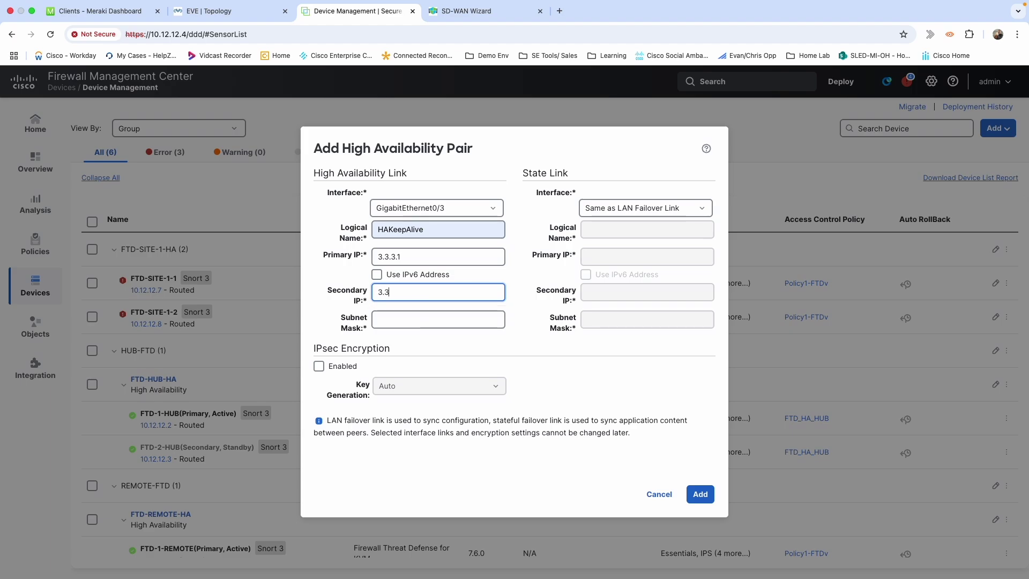
{"action": "type", "text": ".3.2"}
{"action": "left_click", "coordinate": [417, 319]}
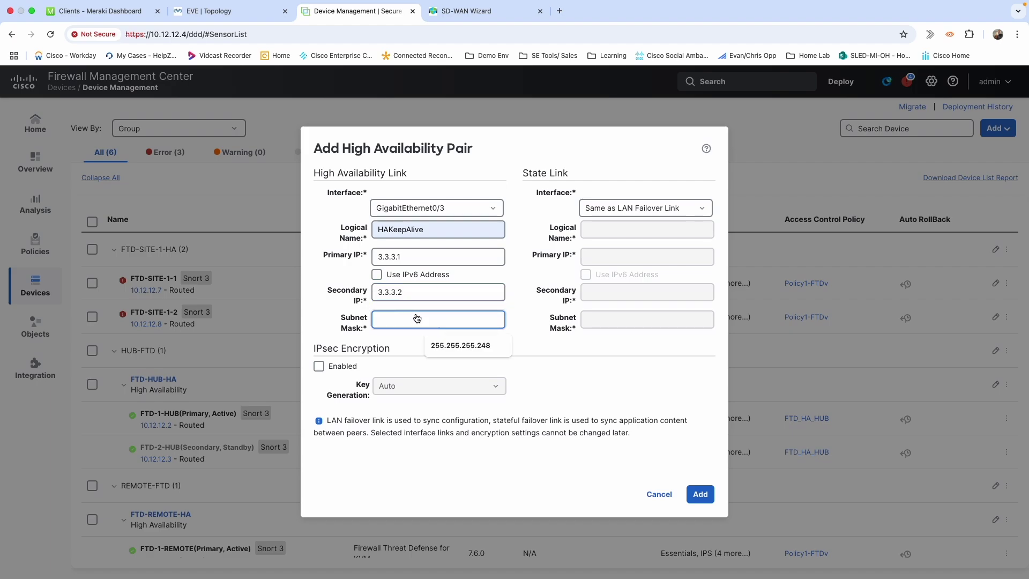
{"action": "left_click", "coordinate": [451, 350]}
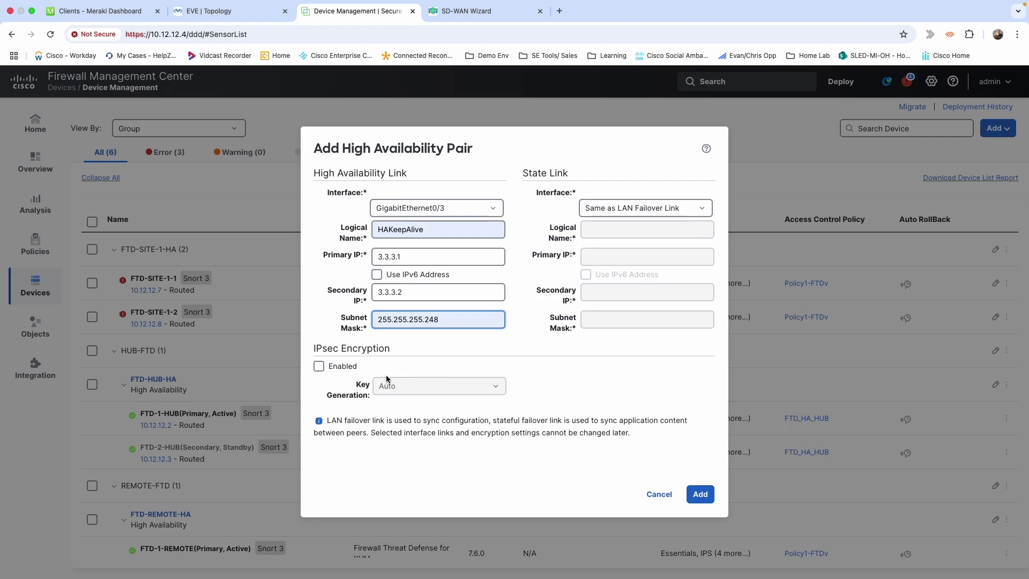
Leave IPsec encryption off and add the high-availability pair
{"action": "left_click", "coordinate": [321, 366]}
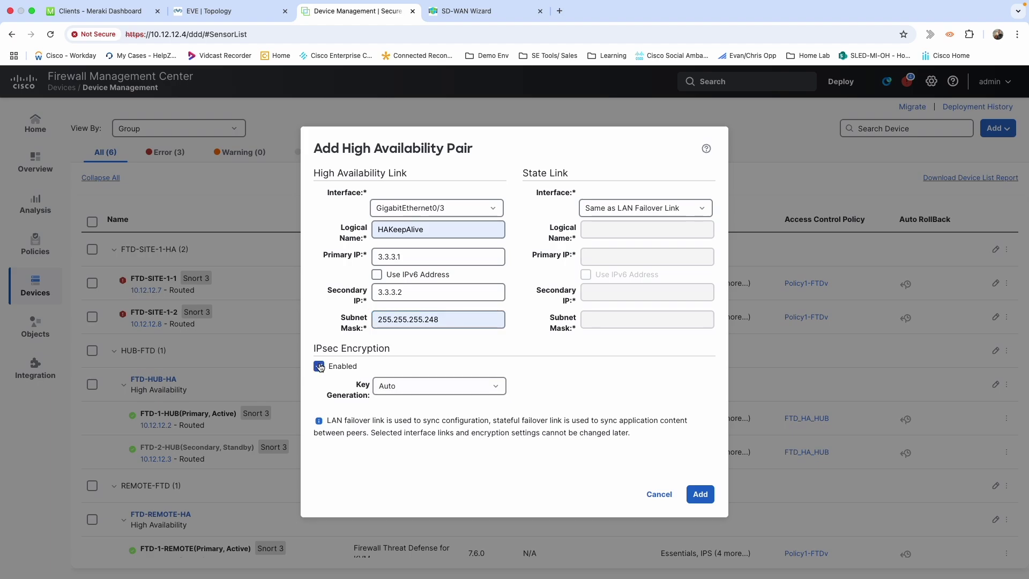
{"action": "left_click", "coordinate": [424, 384]}
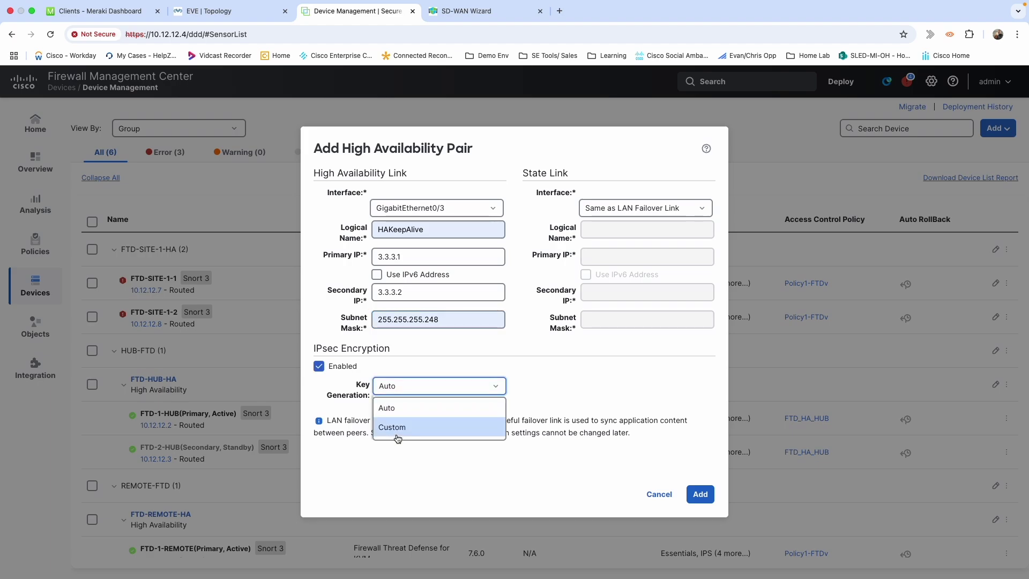
{"action": "left_click", "coordinate": [318, 367]}
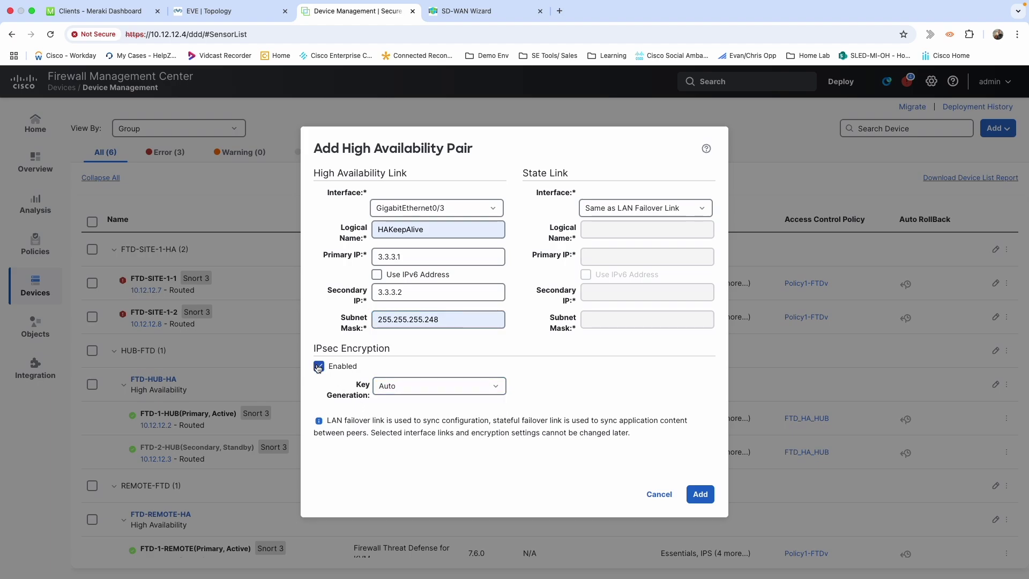
{"action": "left_click", "coordinate": [701, 495]}
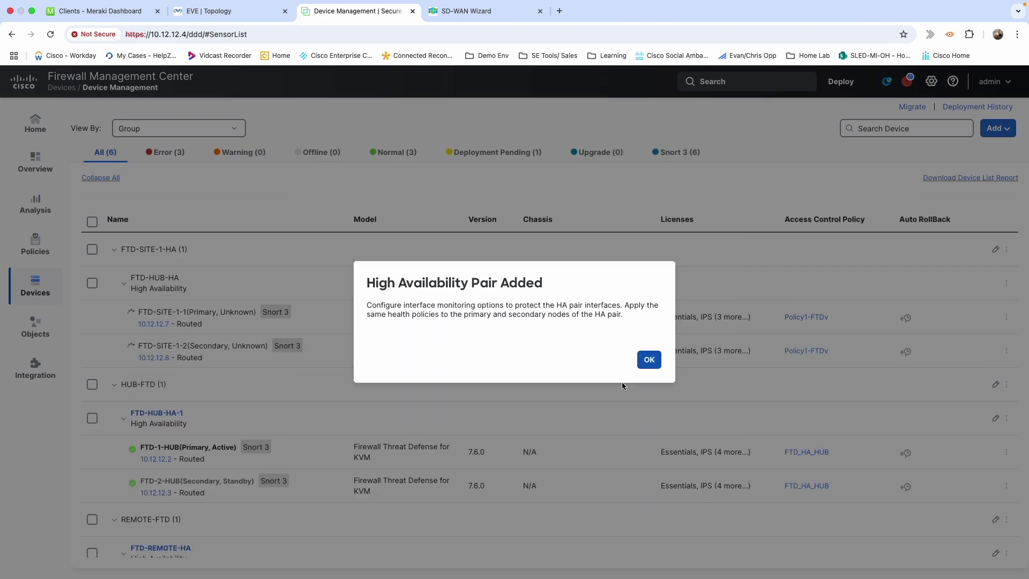
Acknowledge the pair-added confirmation, leaving FTD-SITE-1-1 primary and FTD-SITE-1-2 secondary in the list
{"action": "left_click", "coordinate": [648, 362]}
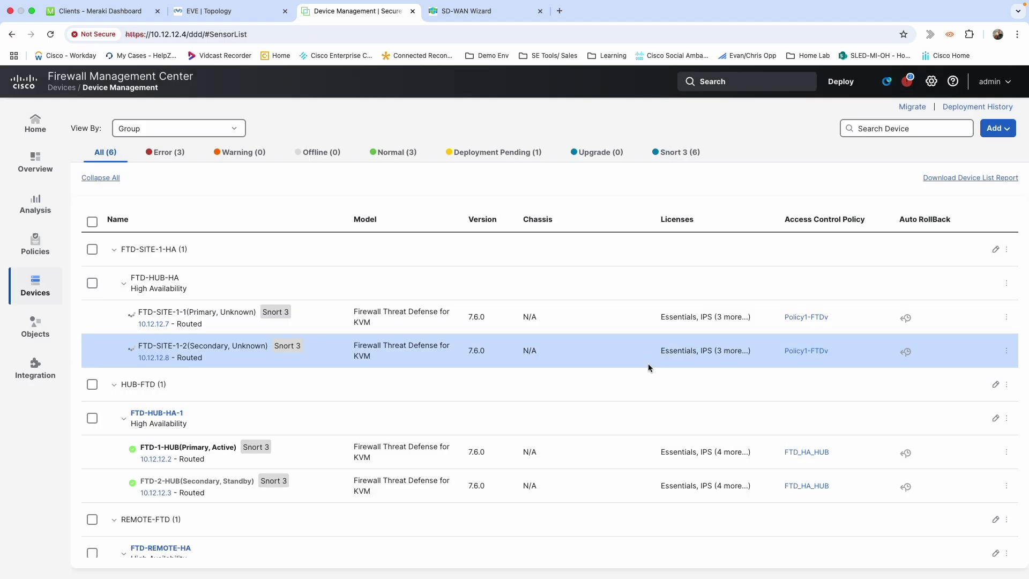